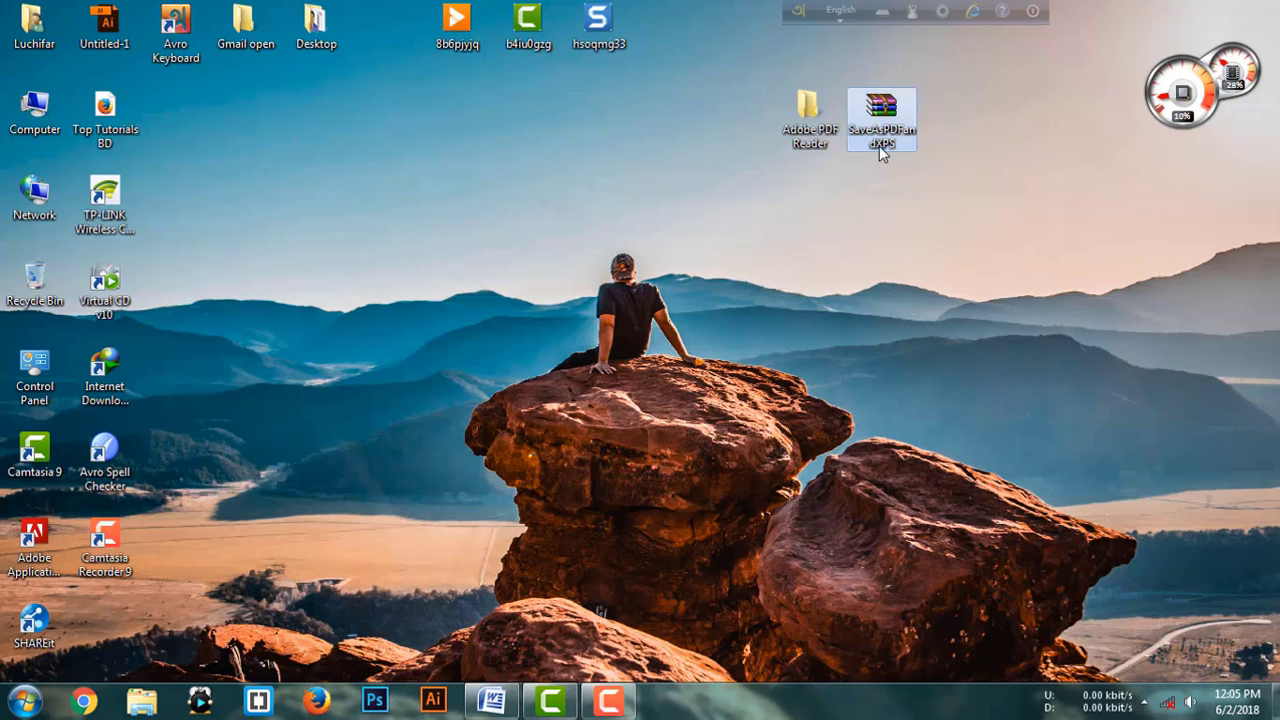
# Step: Run the SaveAsPDFandXPS installer from SaveAsPDFandXPS.rar, accept the license terms, and confirm completion
pyautogui.doubleClick(877, 105)
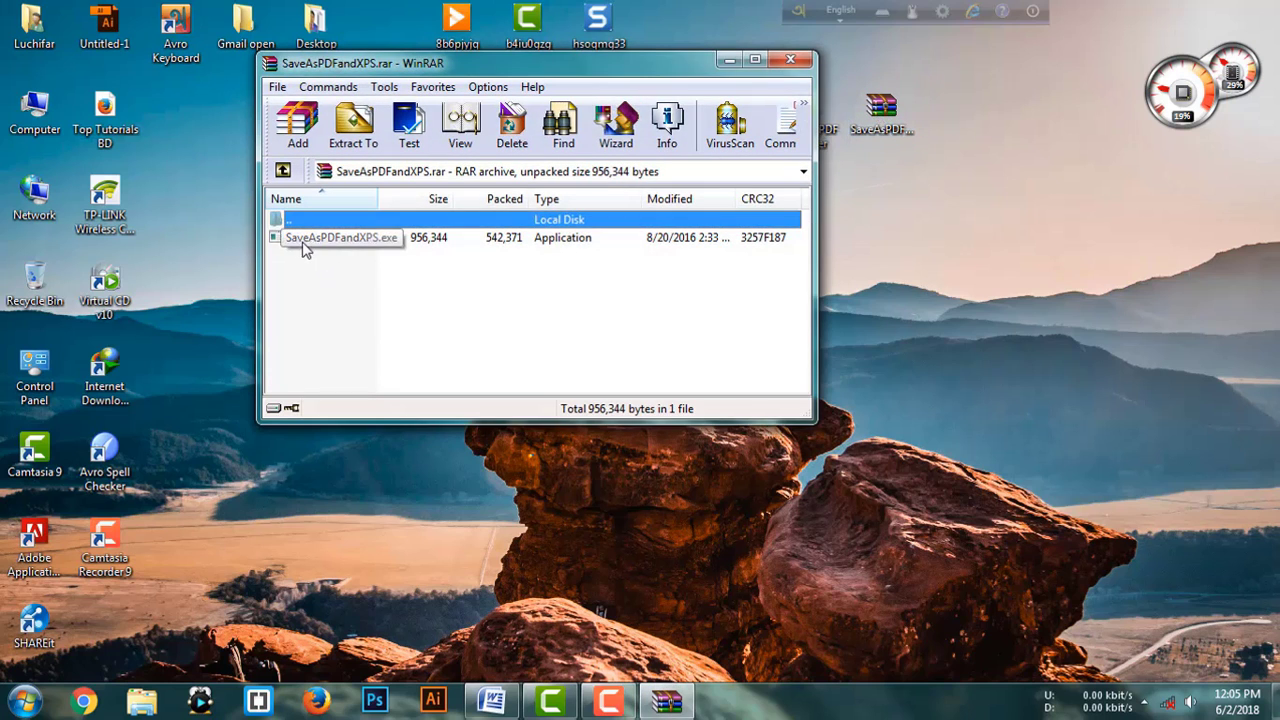
pyautogui.click(415, 255)
pyautogui.doubleClick(416, 243)
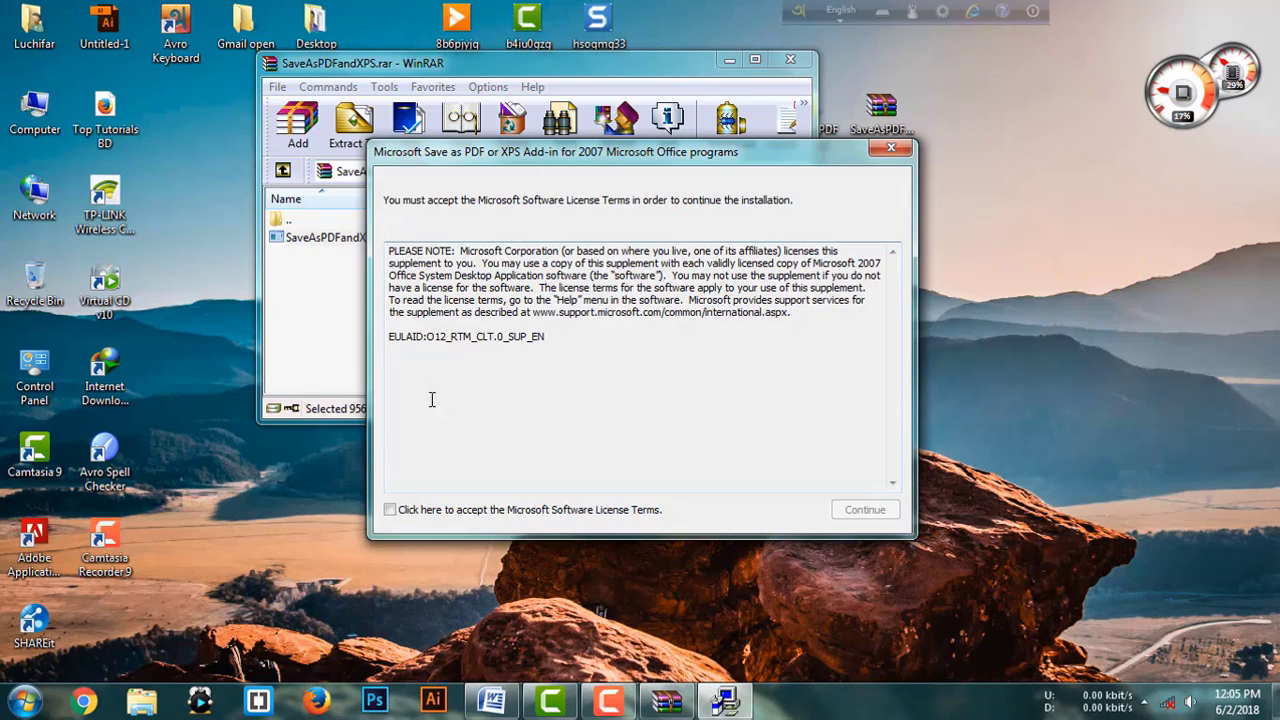
pyautogui.click(390, 510)
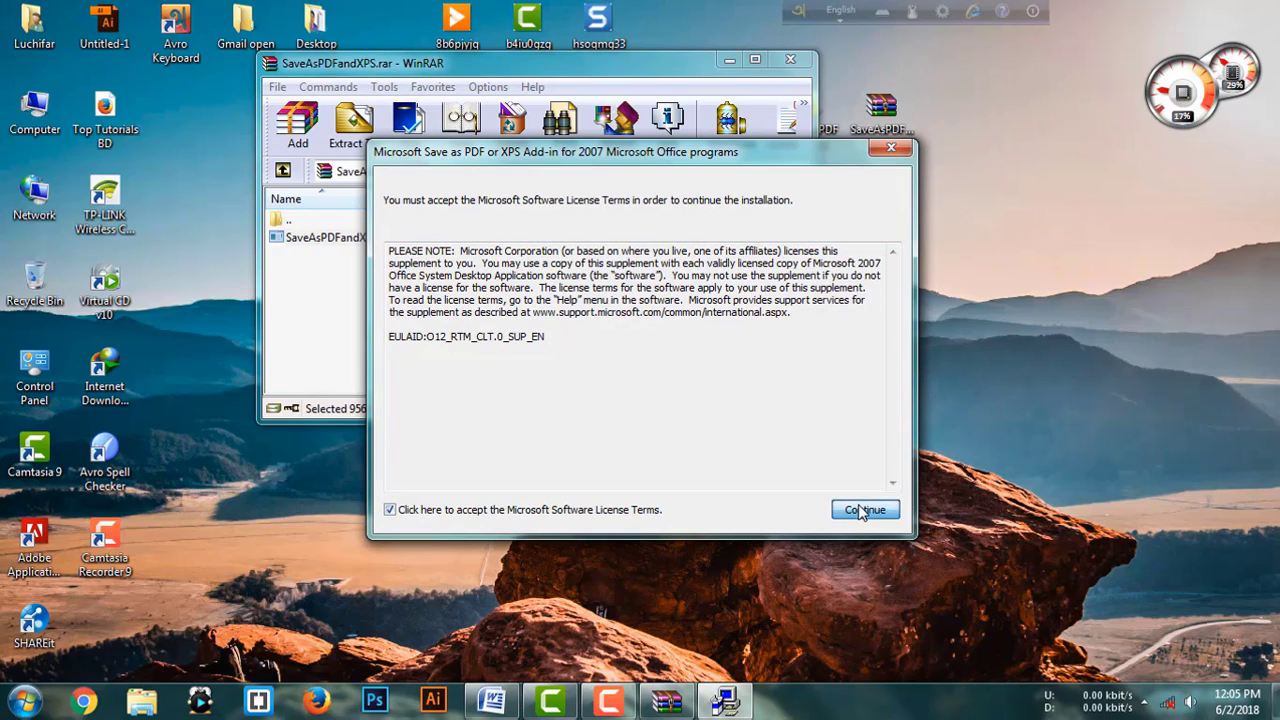
pyautogui.click(862, 511)
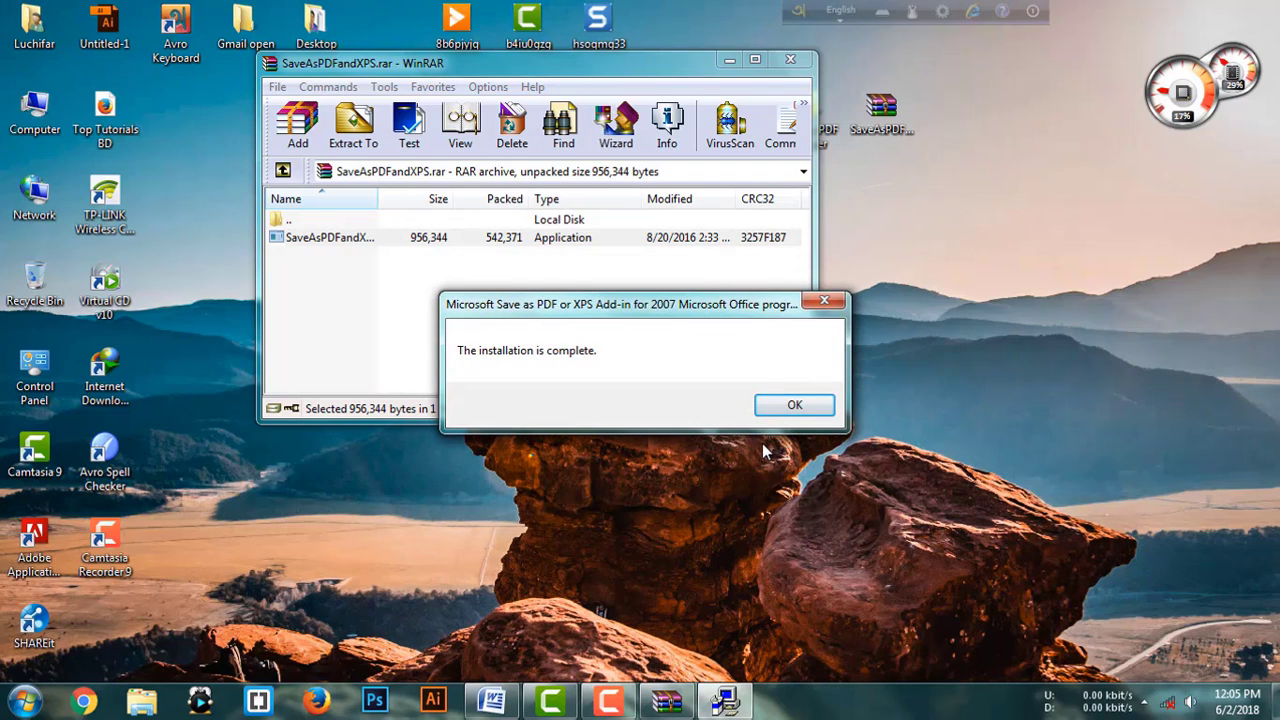
pyautogui.click(791, 406)
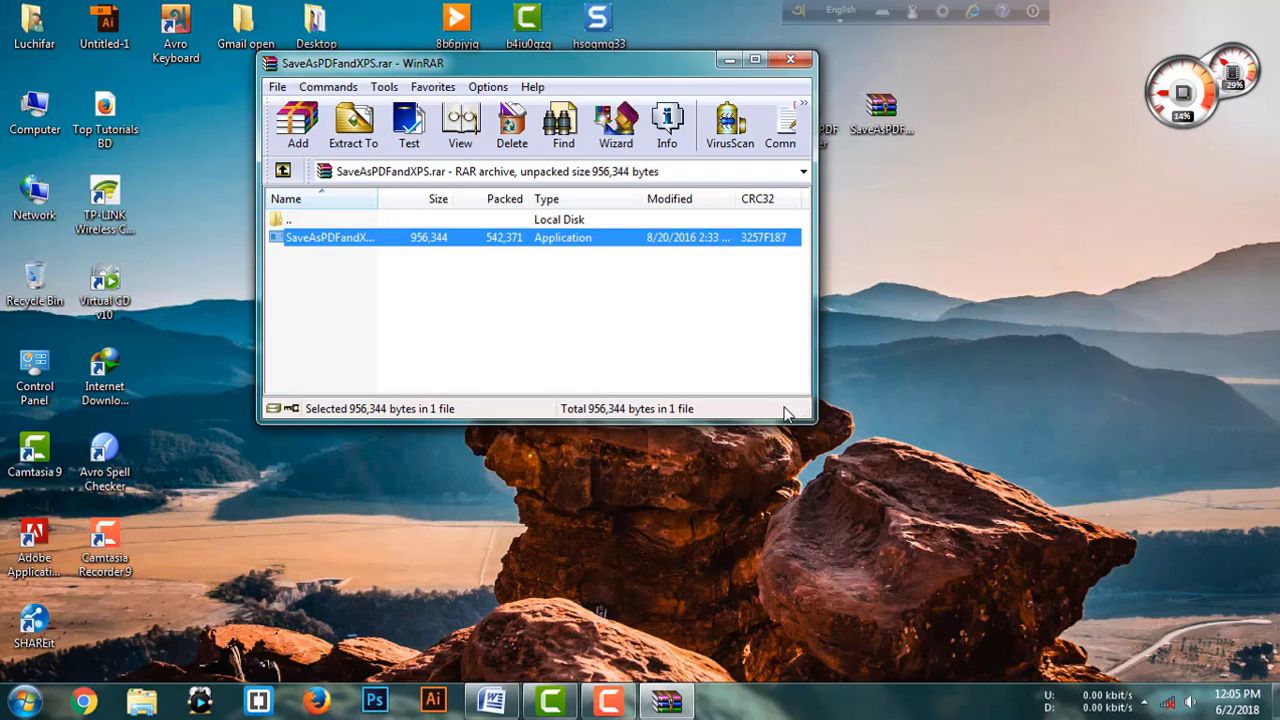
# Step: Close the archive window and refresh the desktop
pyautogui.click(790, 63)
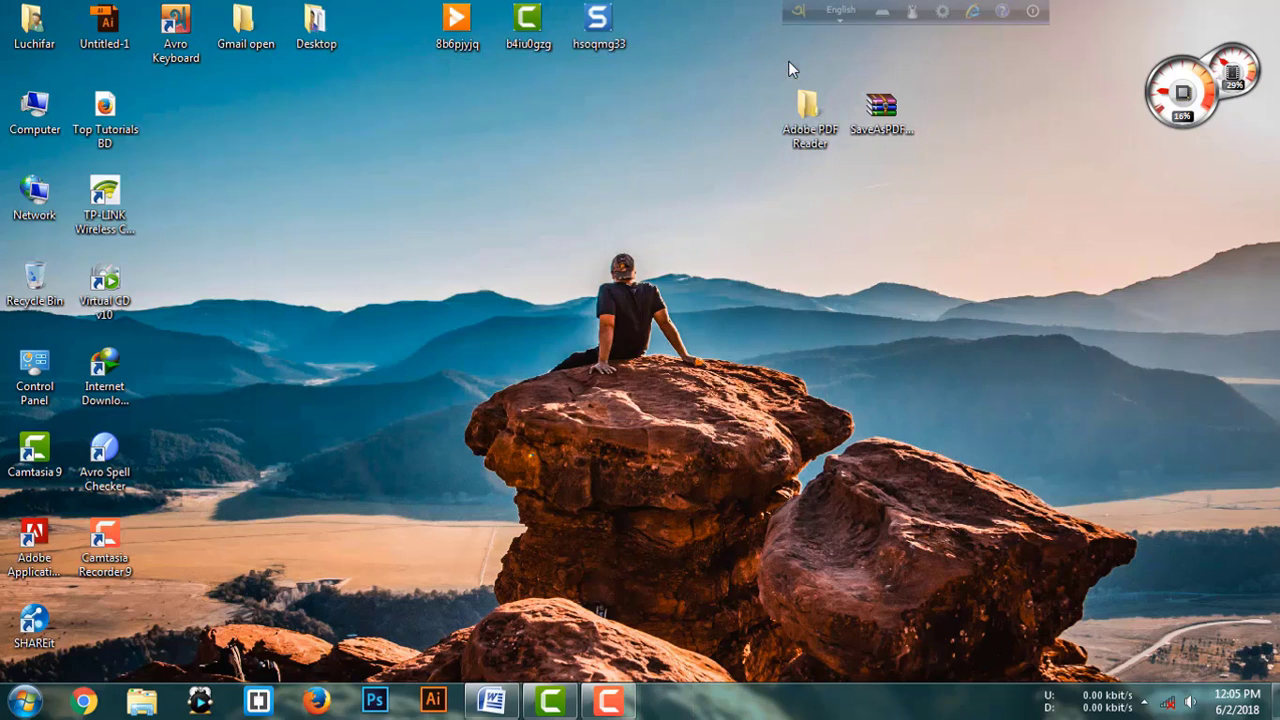
pyautogui.rightClick(587, 160)
pyautogui.click(630, 210)
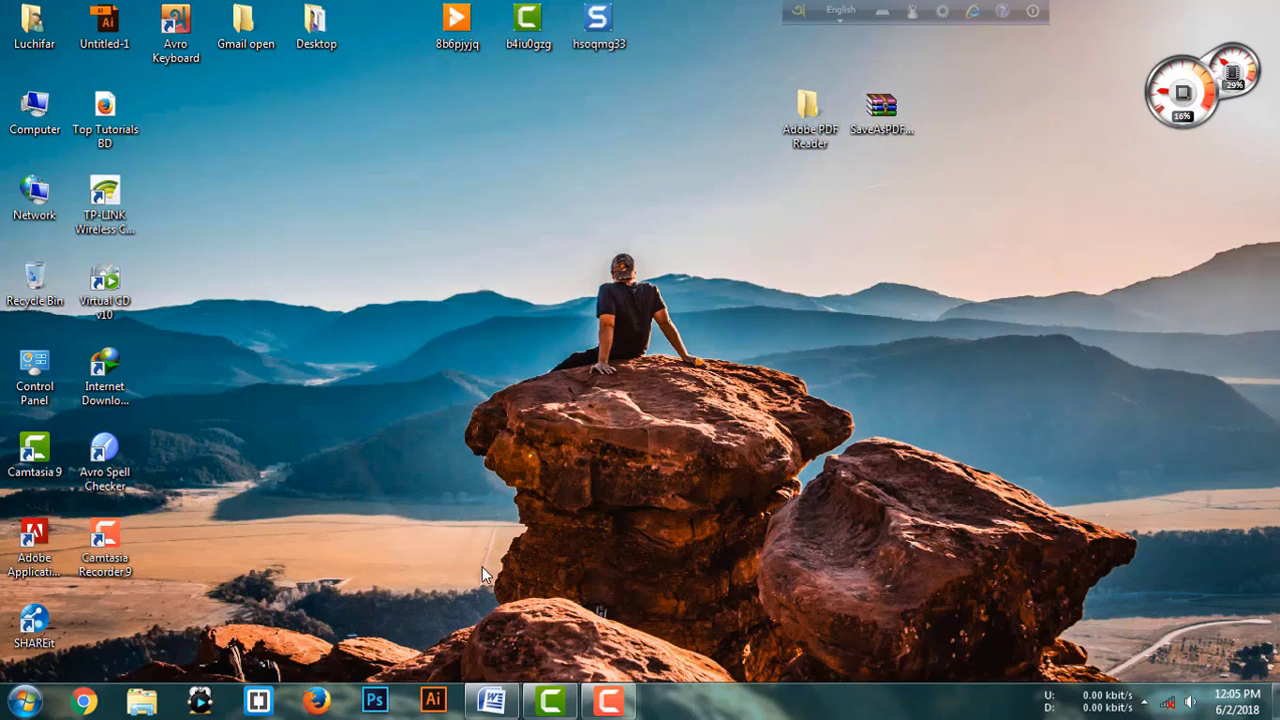
# Step: Check that Word's Save As menu now lists PDF or XPS, then quit Word without saving Document1
pyautogui.click(493, 701)
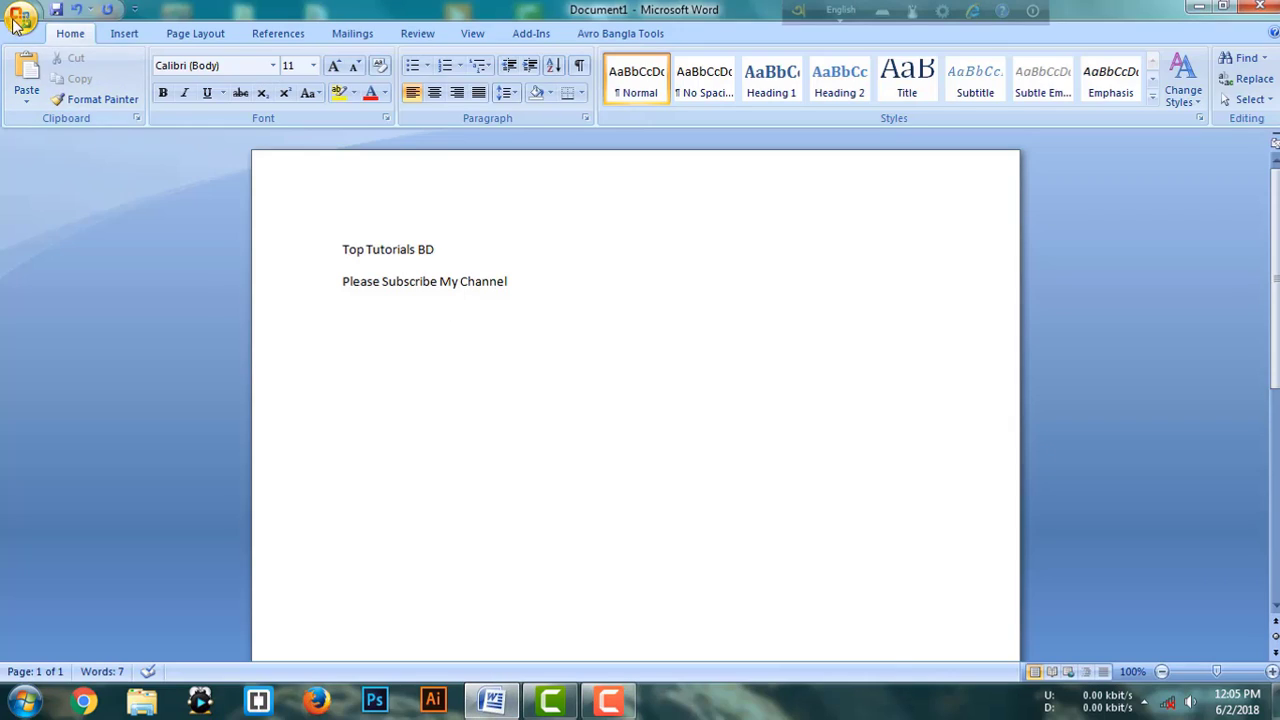
pyautogui.click(21, 16)
pyautogui.moveTo(70, 183)
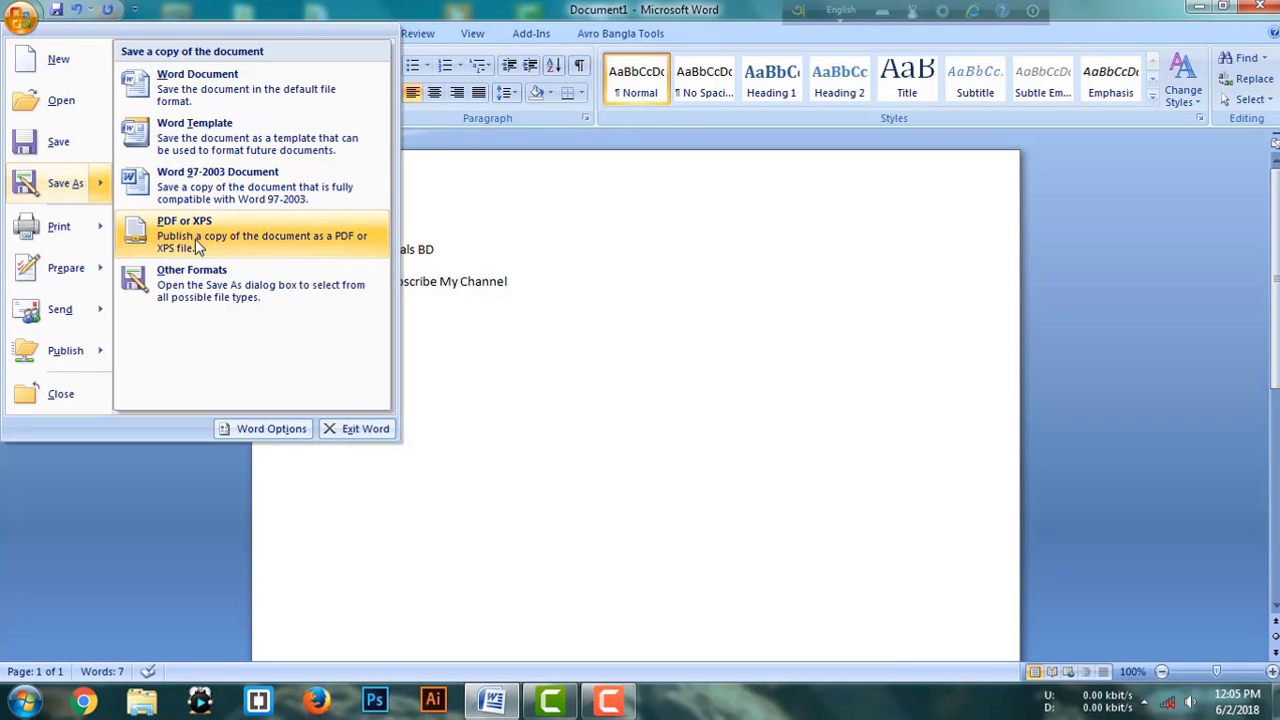
pyautogui.click(486, 343)
pyautogui.click(1259, 7)
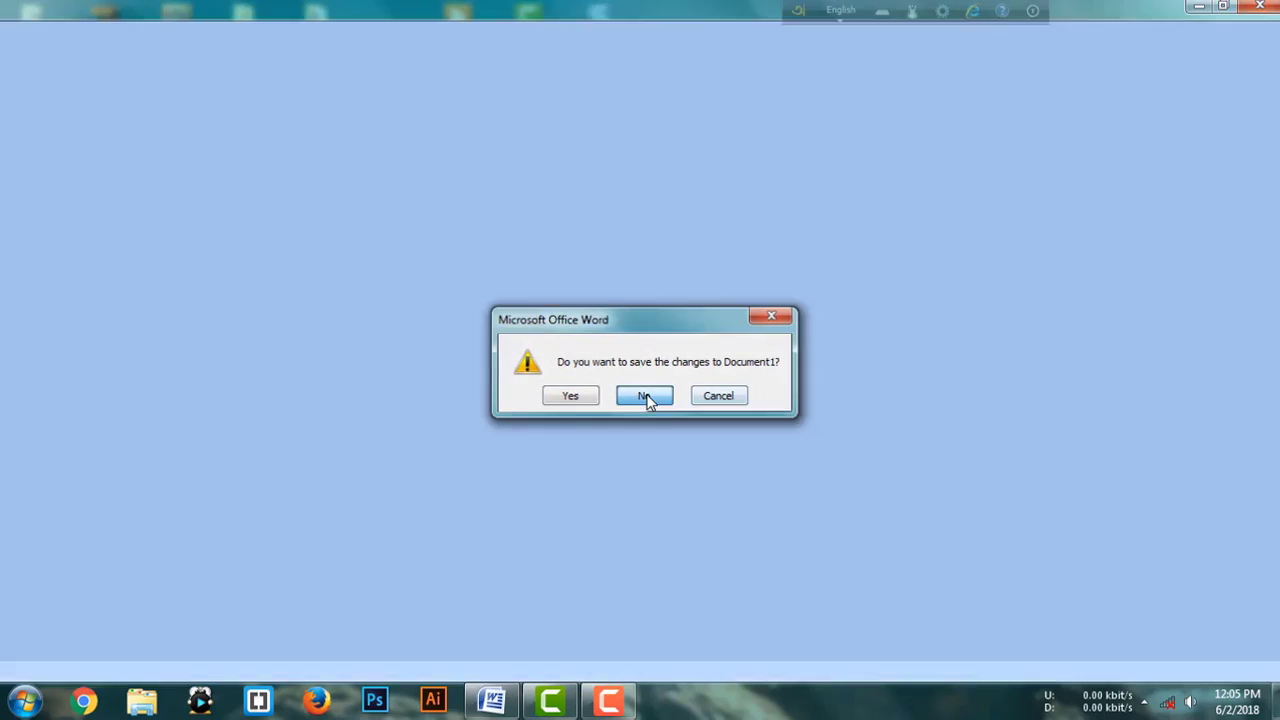
pyautogui.click(645, 396)
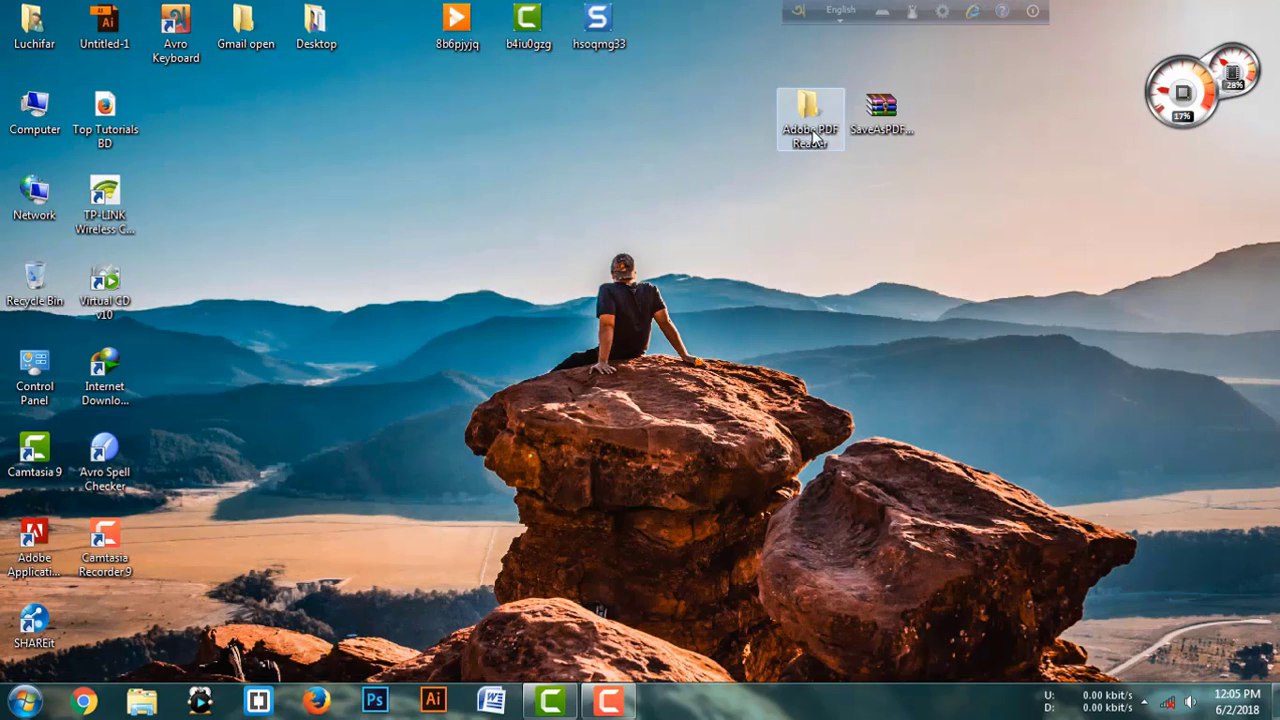
# Step: Launch AdbeRdr11000_en_US from the Adobe PDF Reader folder and start installing with the default location
pyautogui.doubleClick(812, 130)
pyautogui.click(344, 186)
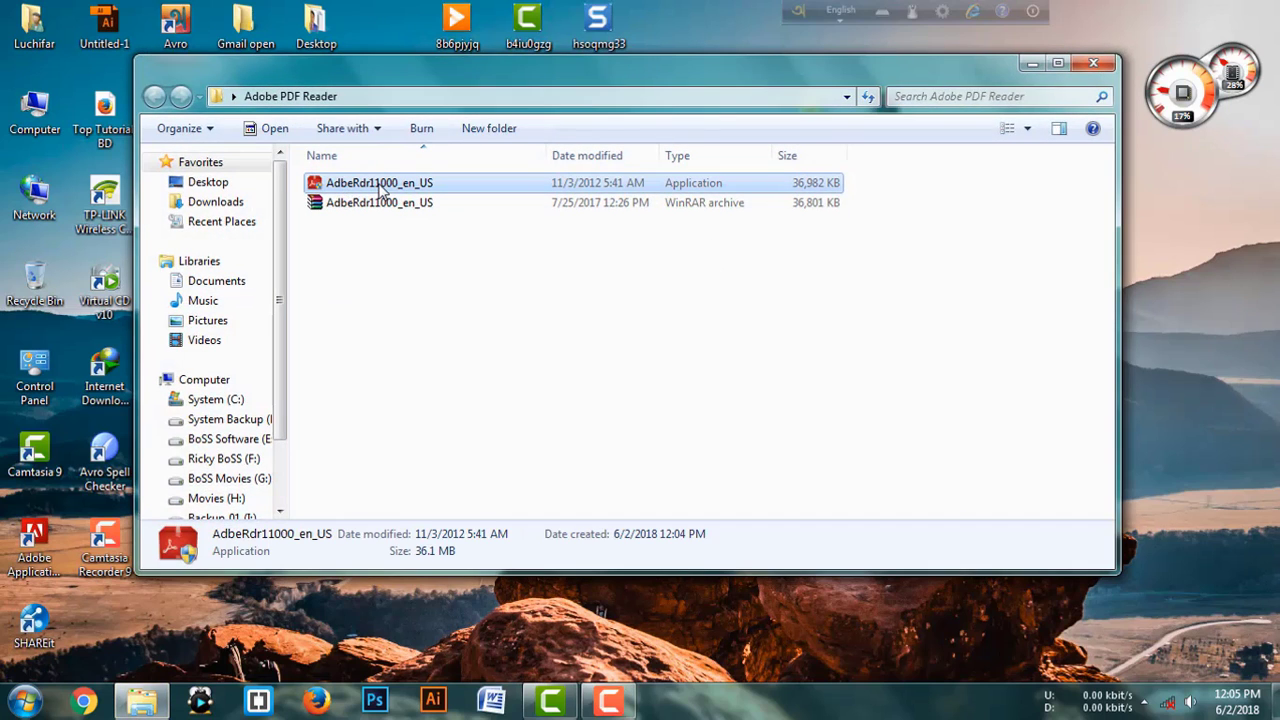
pyautogui.doubleClick(381, 189)
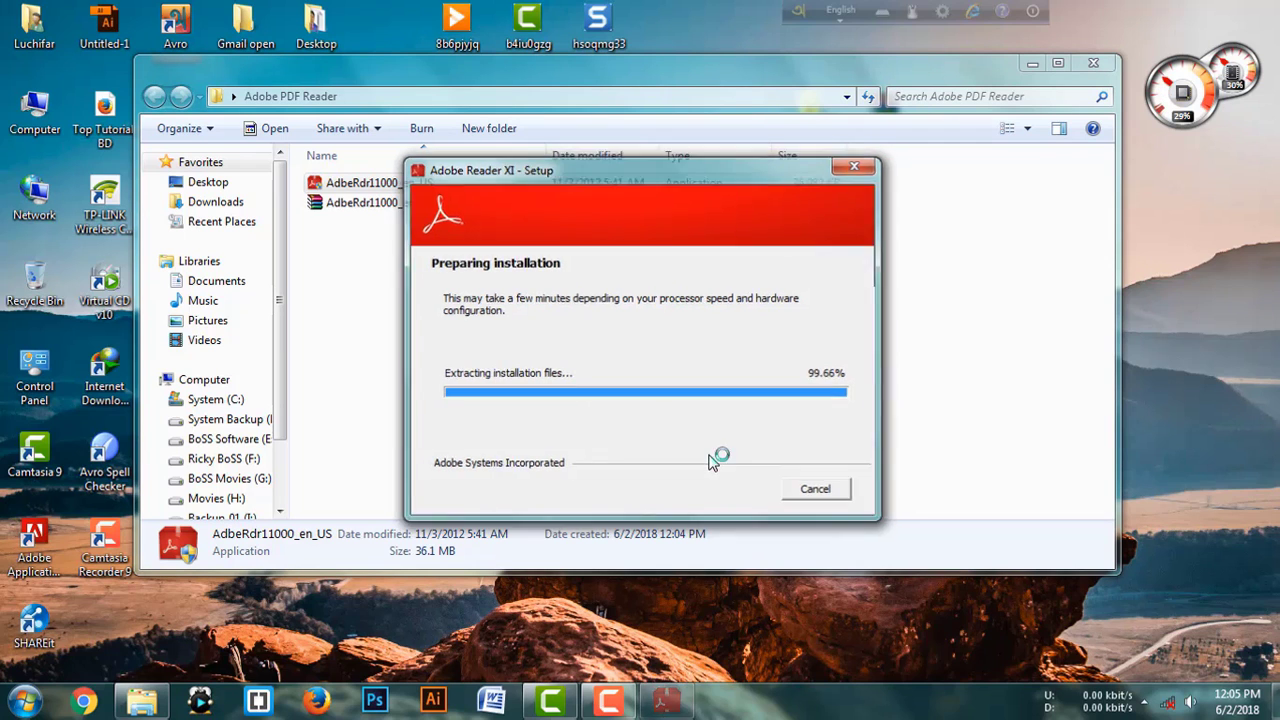
pyautogui.click(718, 505)
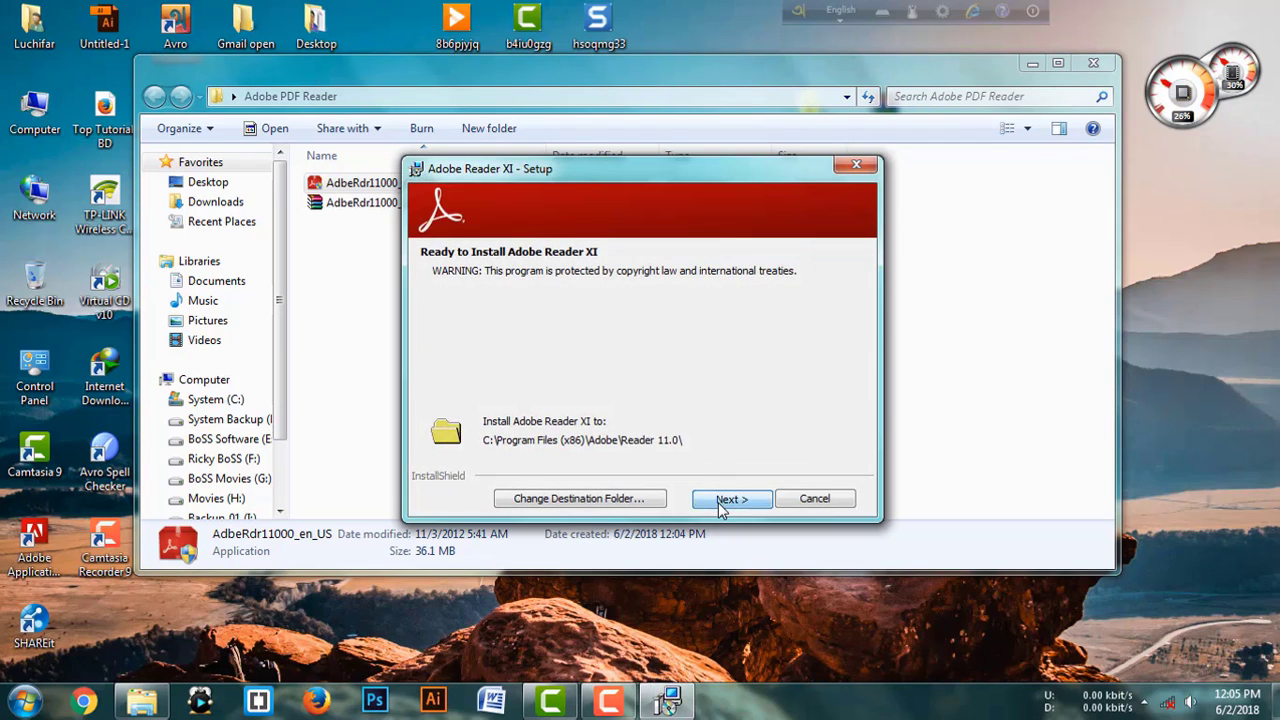
pyautogui.click(718, 501)
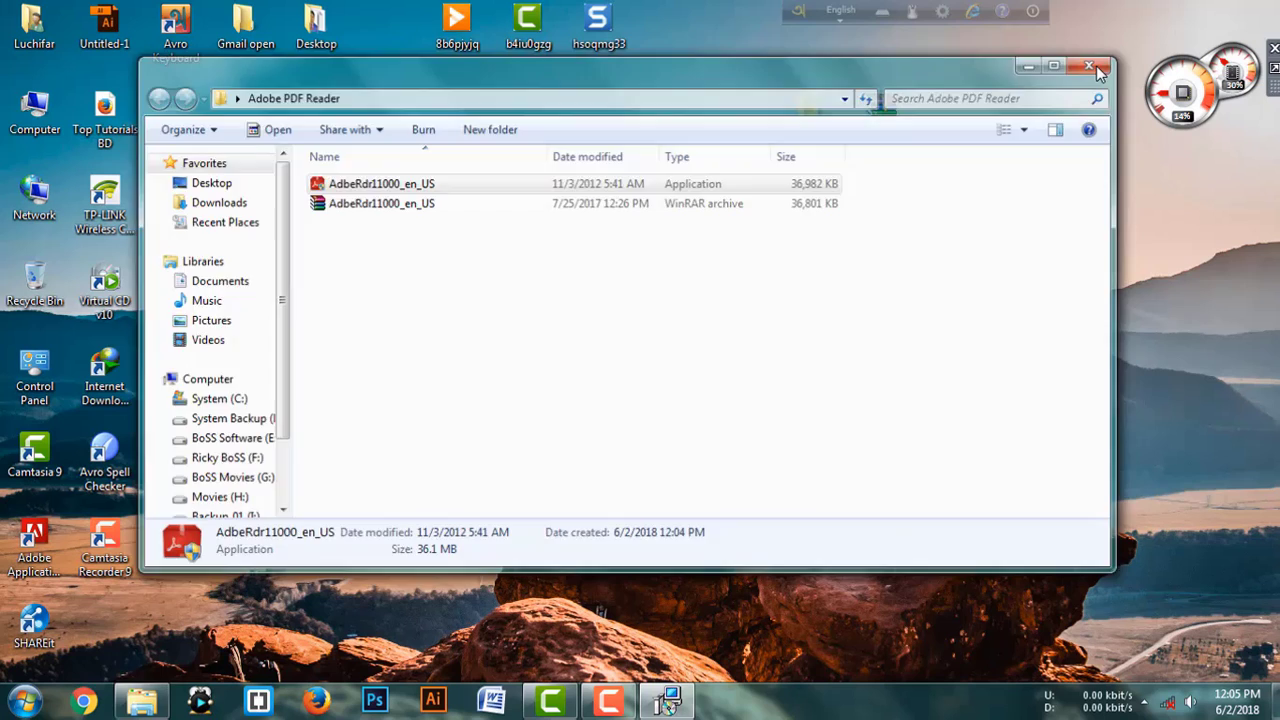
# Step: Close the Adobe PDF Reader folder, refresh the desktop, and finish setup once installation completes
pyautogui.click(1093, 63)
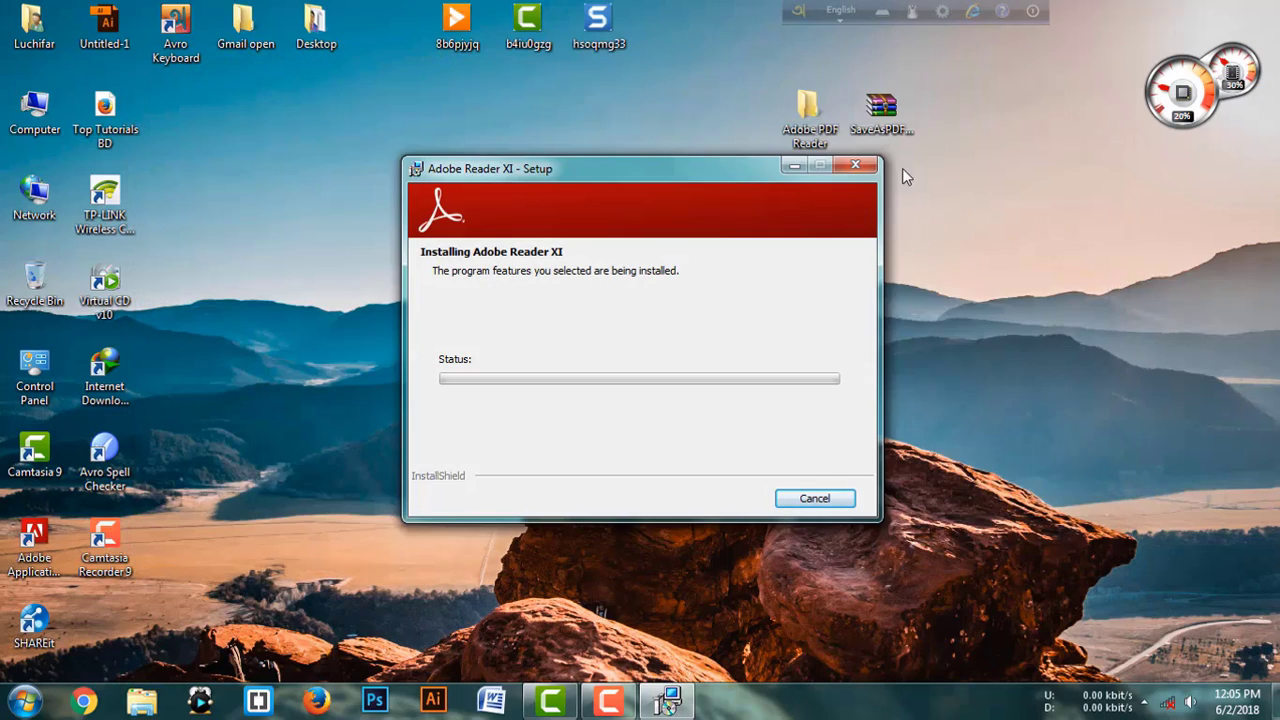
pyautogui.rightClick(957, 157)
pyautogui.click(987, 210)
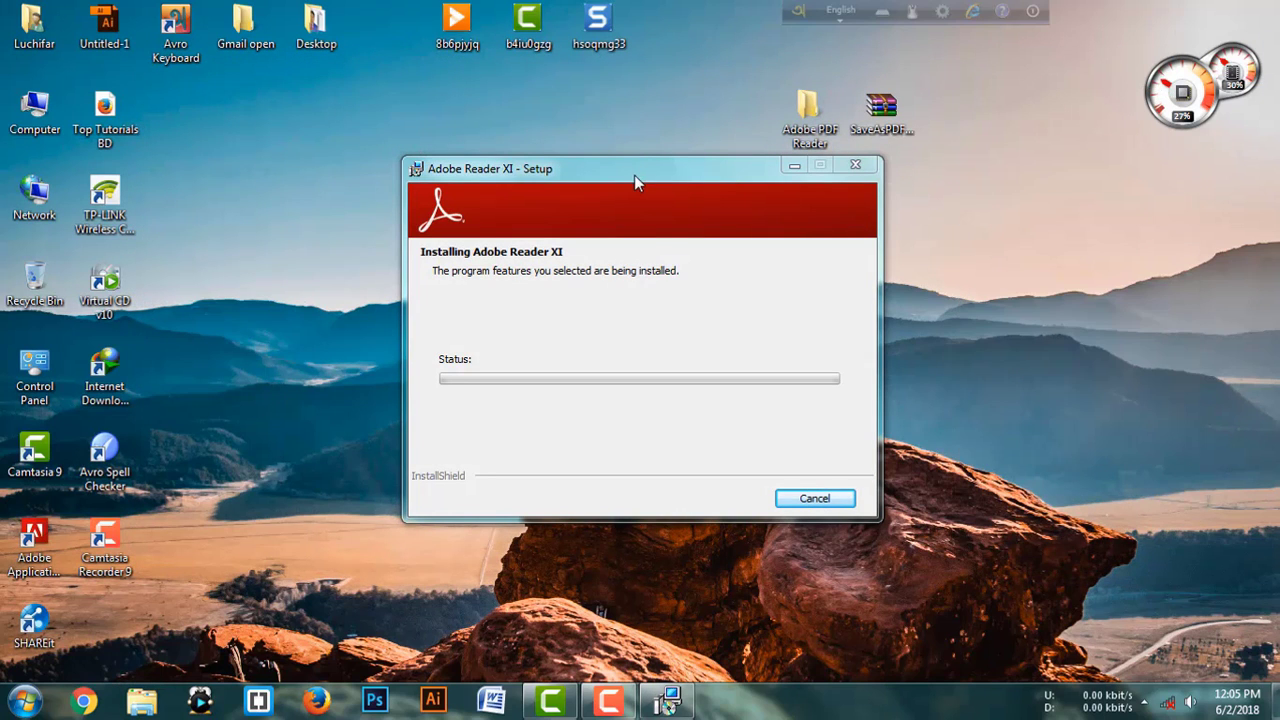
pyautogui.moveTo(634, 175); pyautogui.dragTo(539, 170)
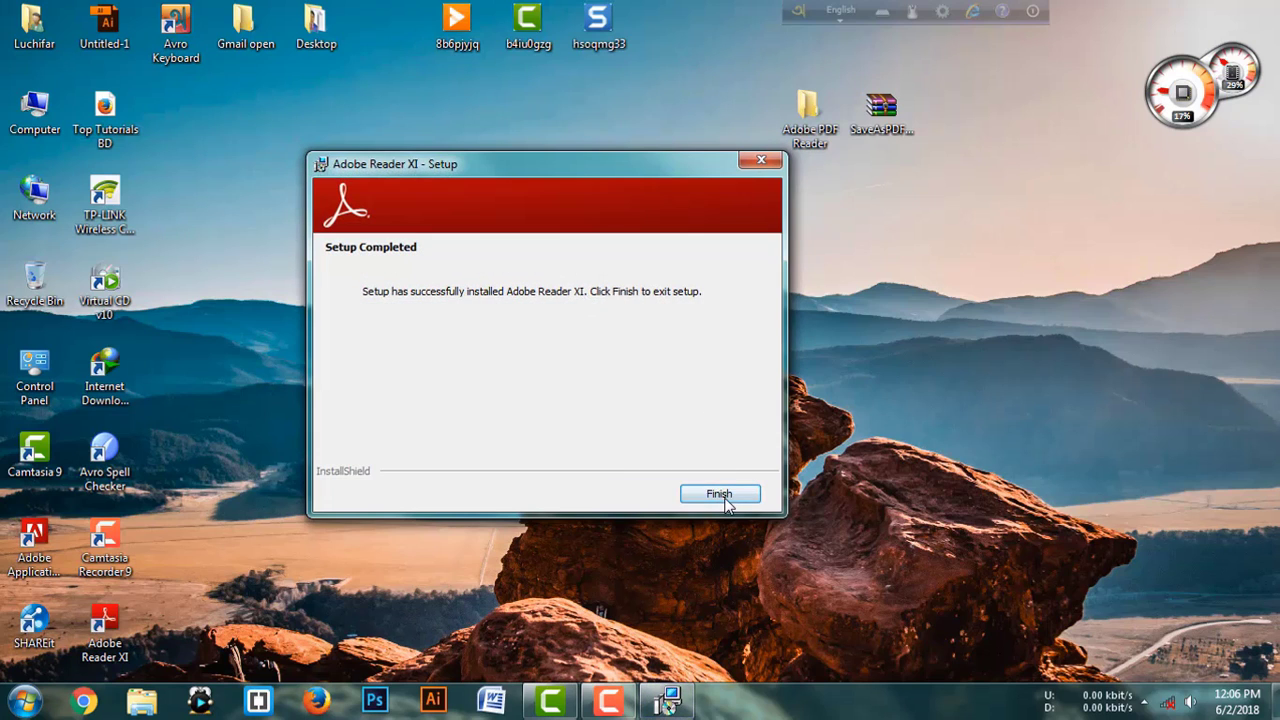
pyautogui.click(721, 494)
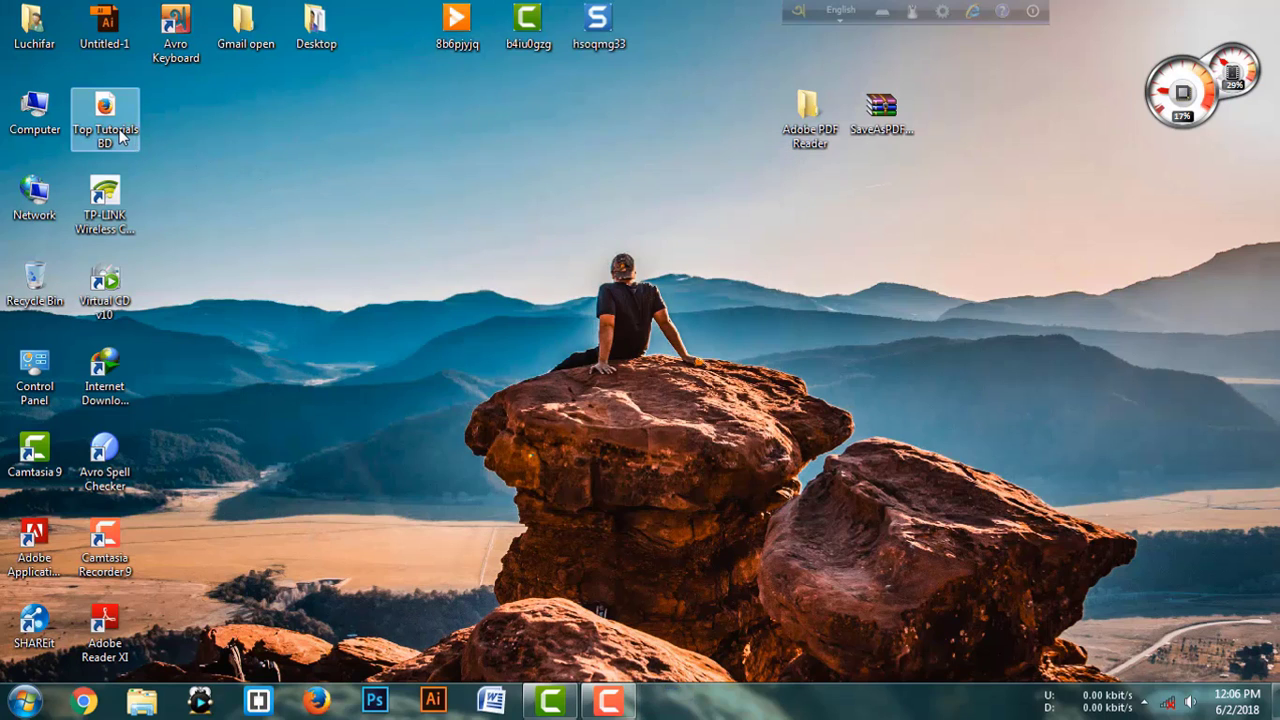
# Step: Set Adobe Reader as the Open with program for the Top Tutorials BD PDF, then refresh the desktop
pyautogui.rightClick(120, 130)
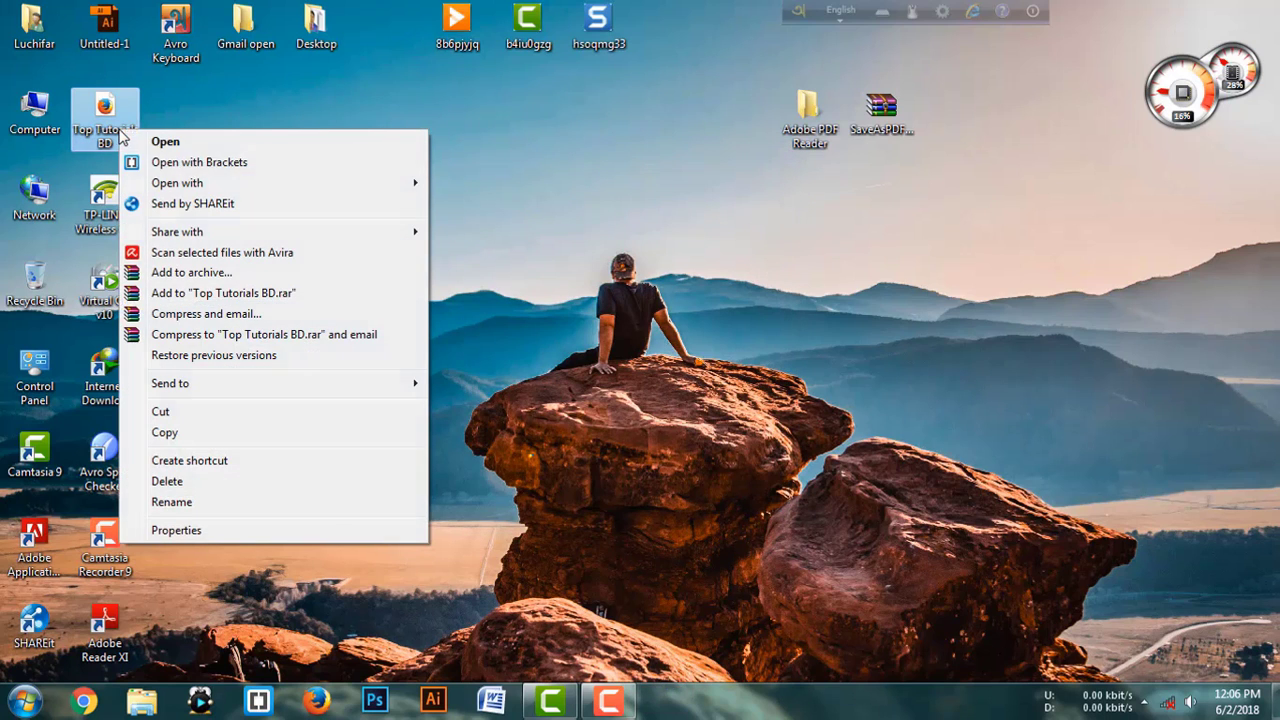
pyautogui.click(200, 530)
pyautogui.click(393, 280)
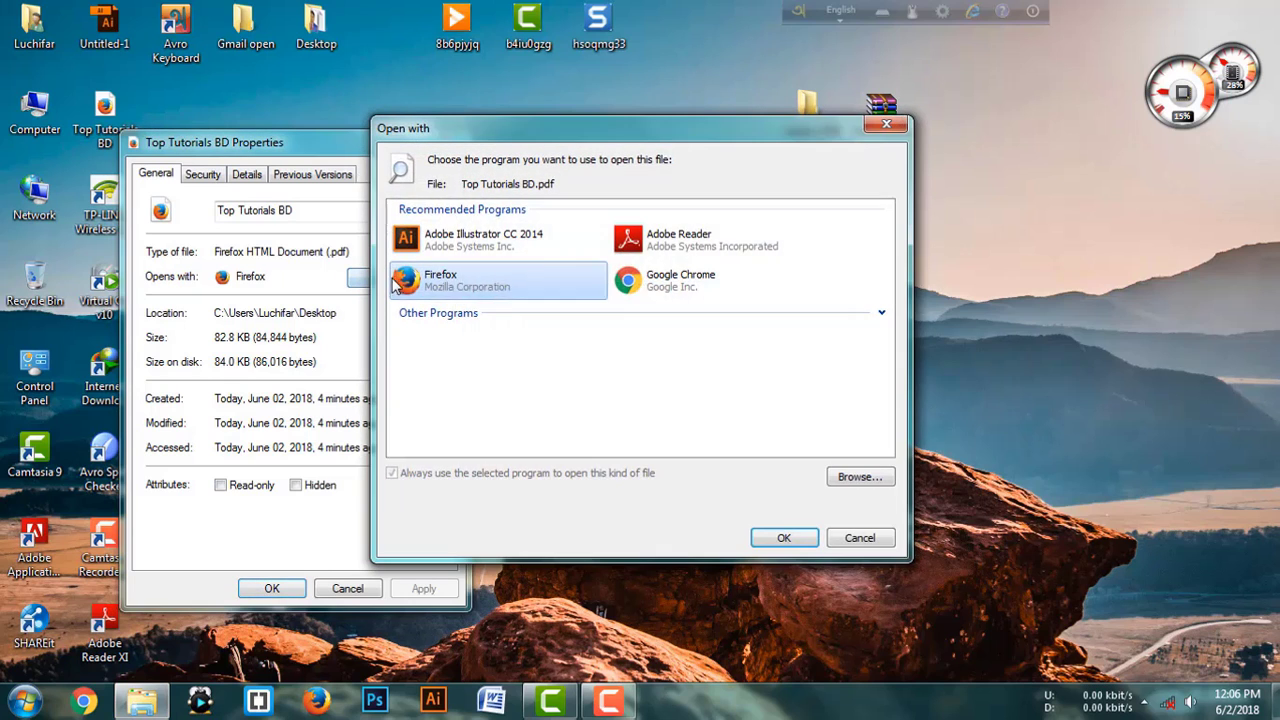
pyautogui.click(660, 246)
pyautogui.click(780, 540)
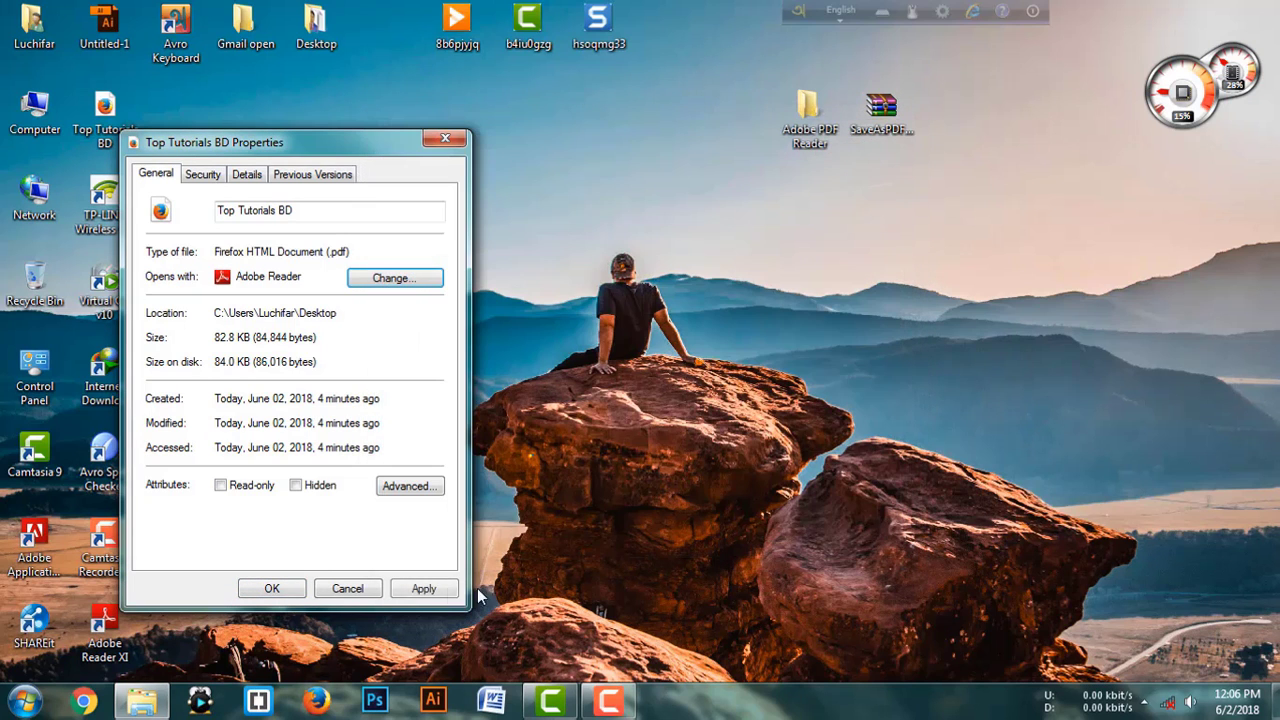
pyautogui.click(423, 588)
pyautogui.click(270, 588)
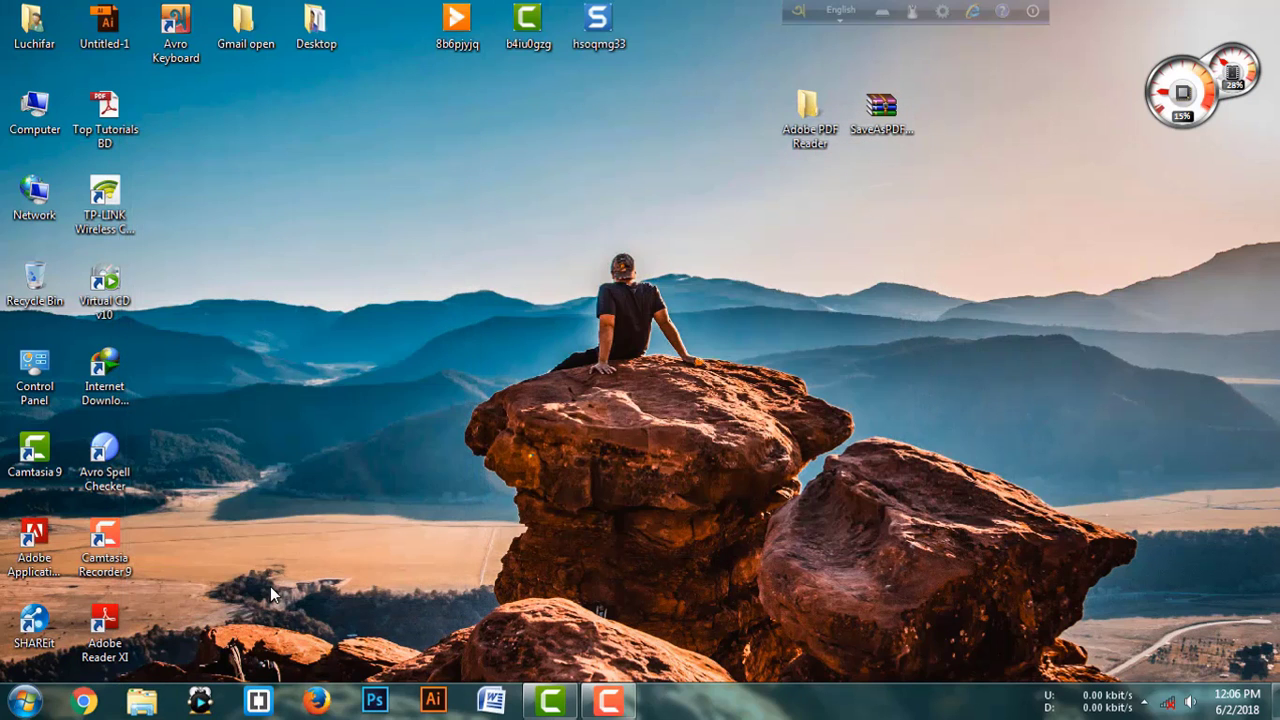
pyautogui.rightClick(440, 204)
pyautogui.click(472, 255)
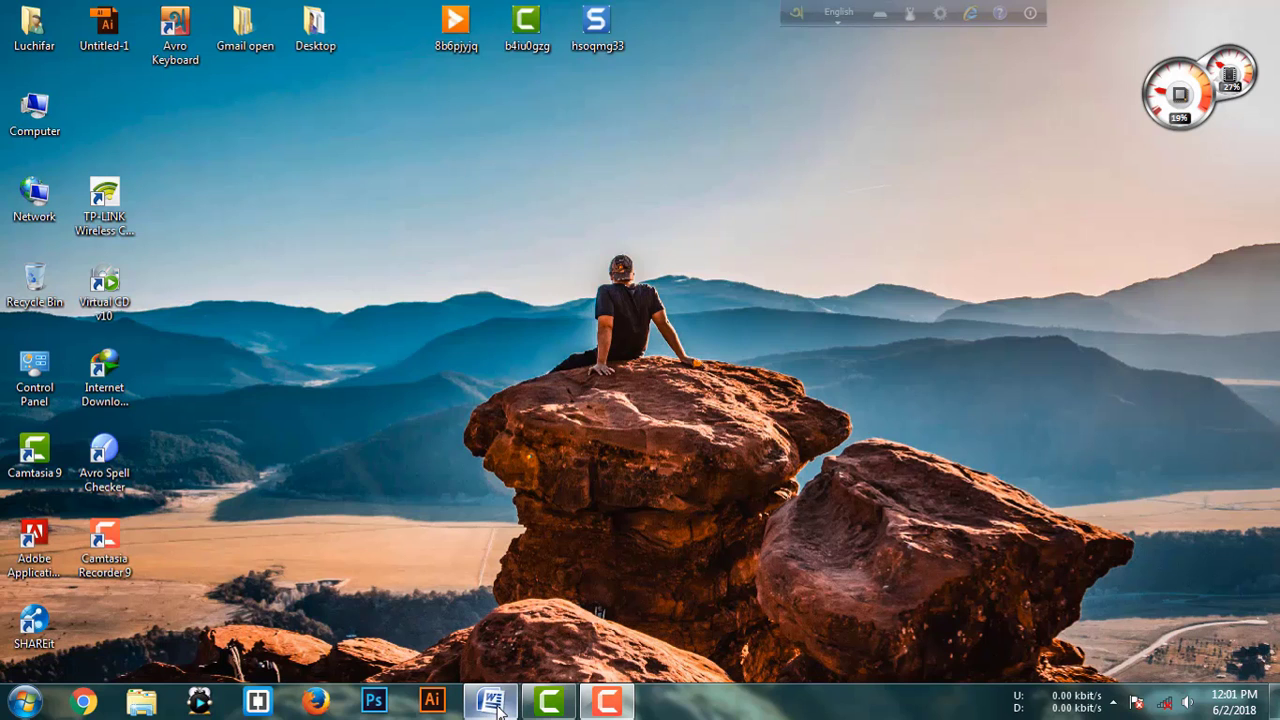
# Step: Start Word and type 'Top Tutorials BD' and 'Please Subscribe My Channel' on two lines
pyautogui.click(500, 708)
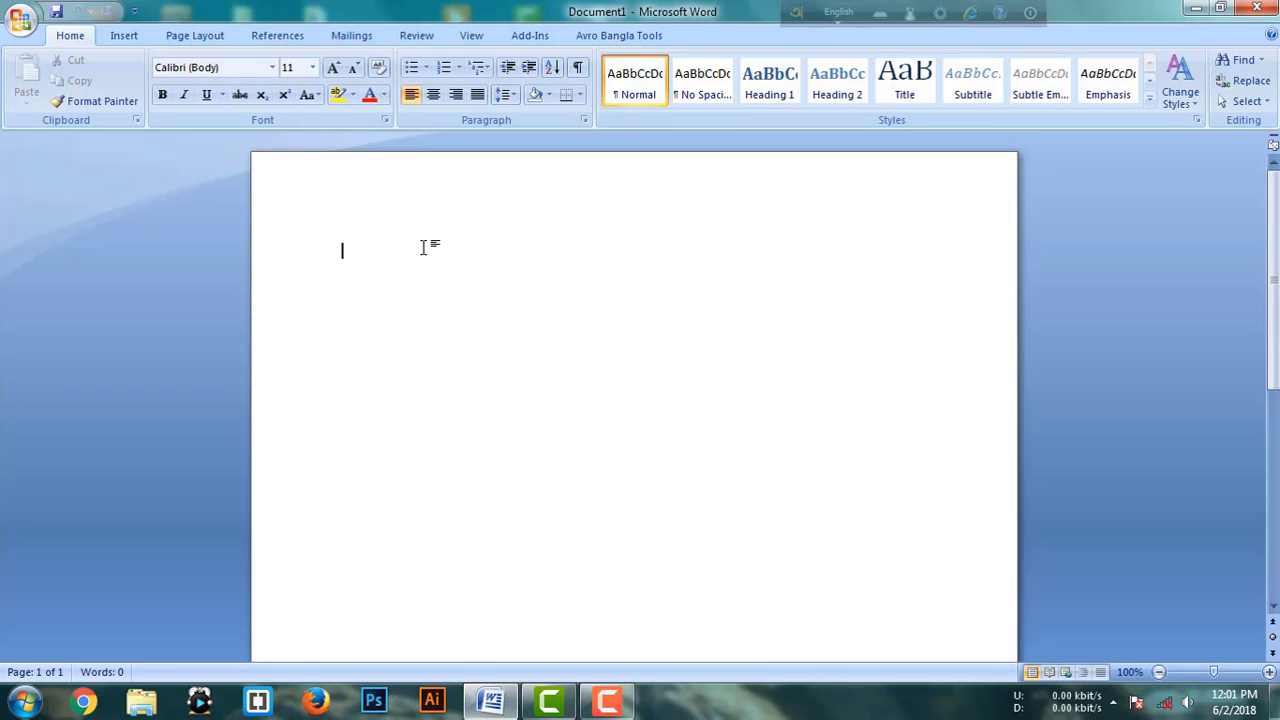
pyautogui.write('া')
pyautogui.write('utori')
pyautogui.write('al')
pyautogui.write('s ')
pyautogui.write('BD')
pyautogui.press('Return')
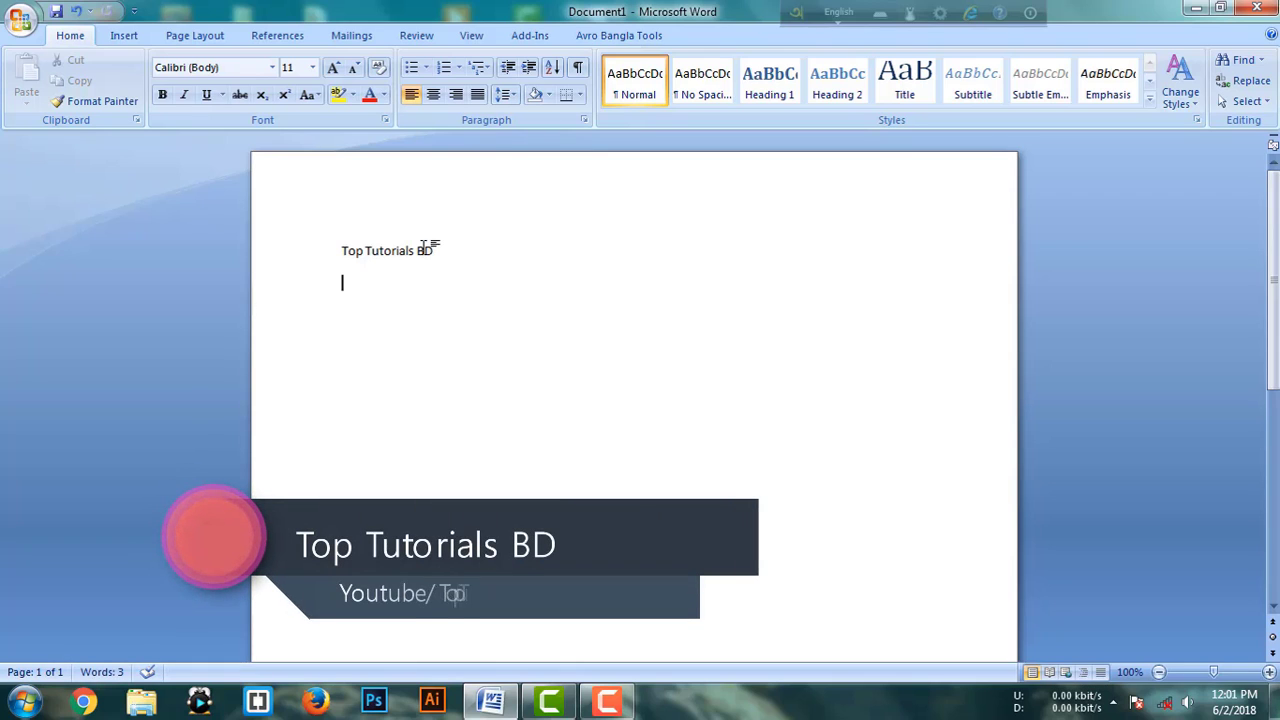
pyautogui.write('Pleas')
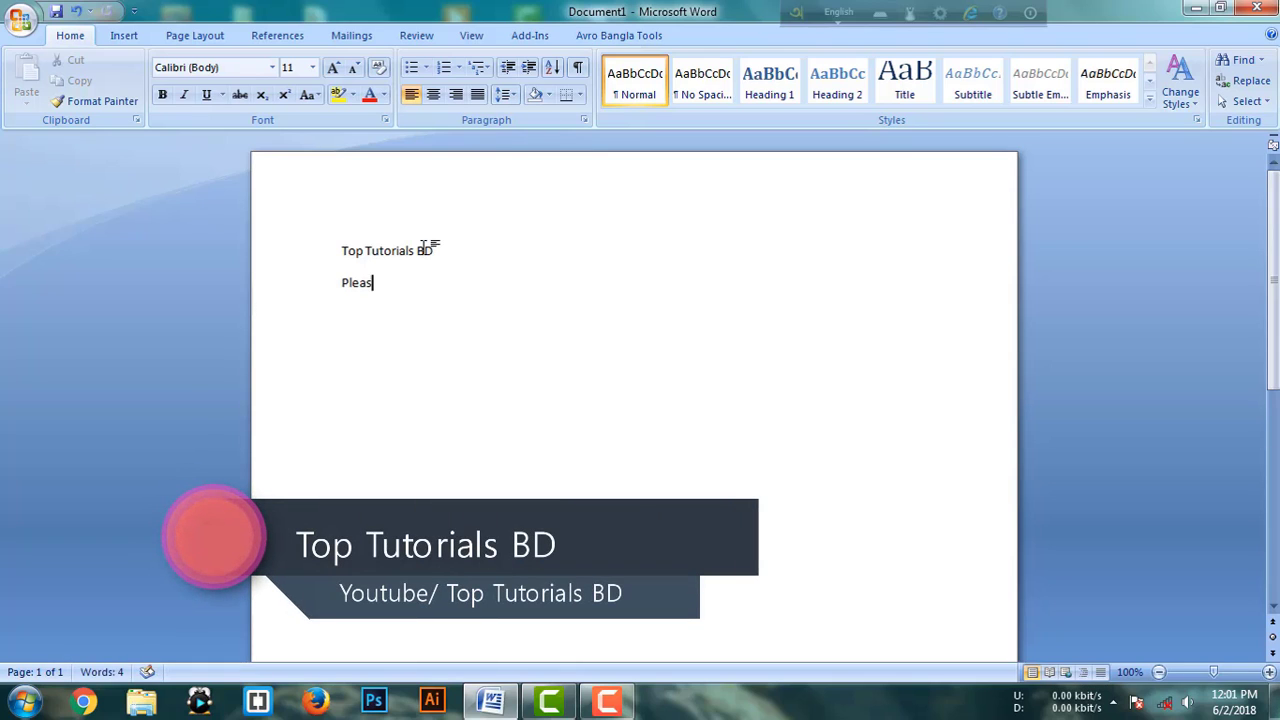
pyautogui.write('e S')
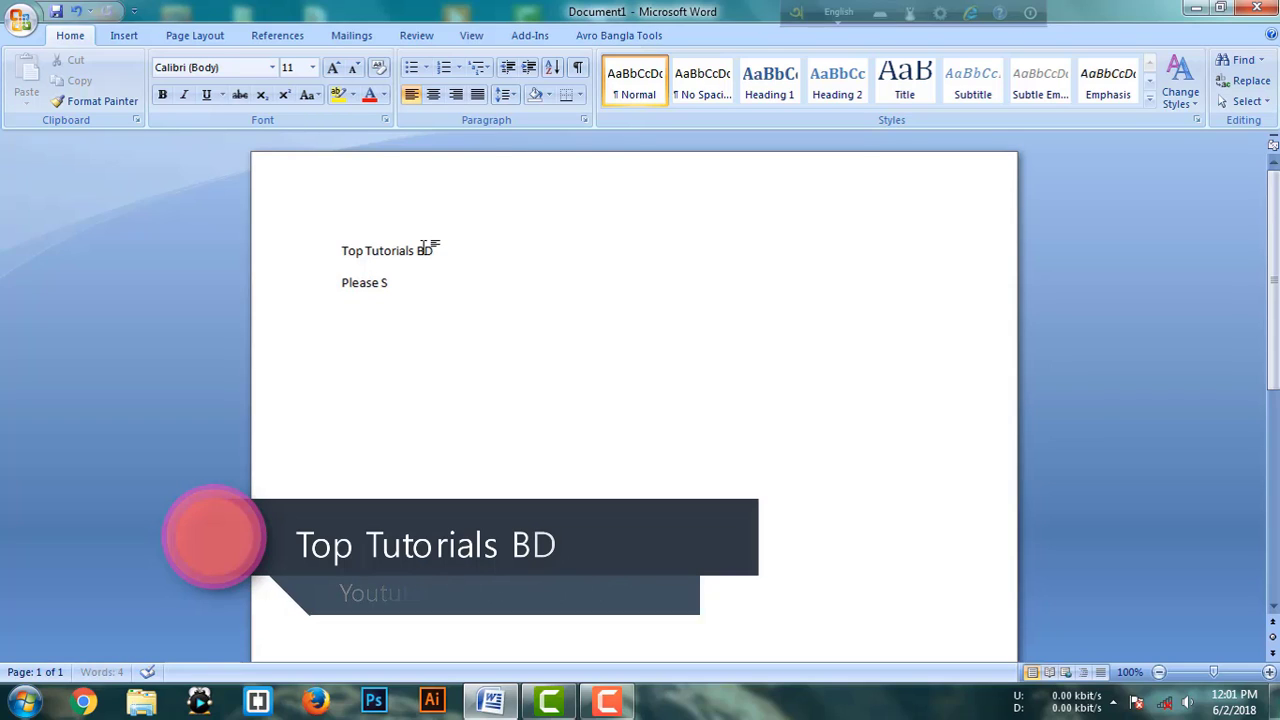
pyautogui.write('u')
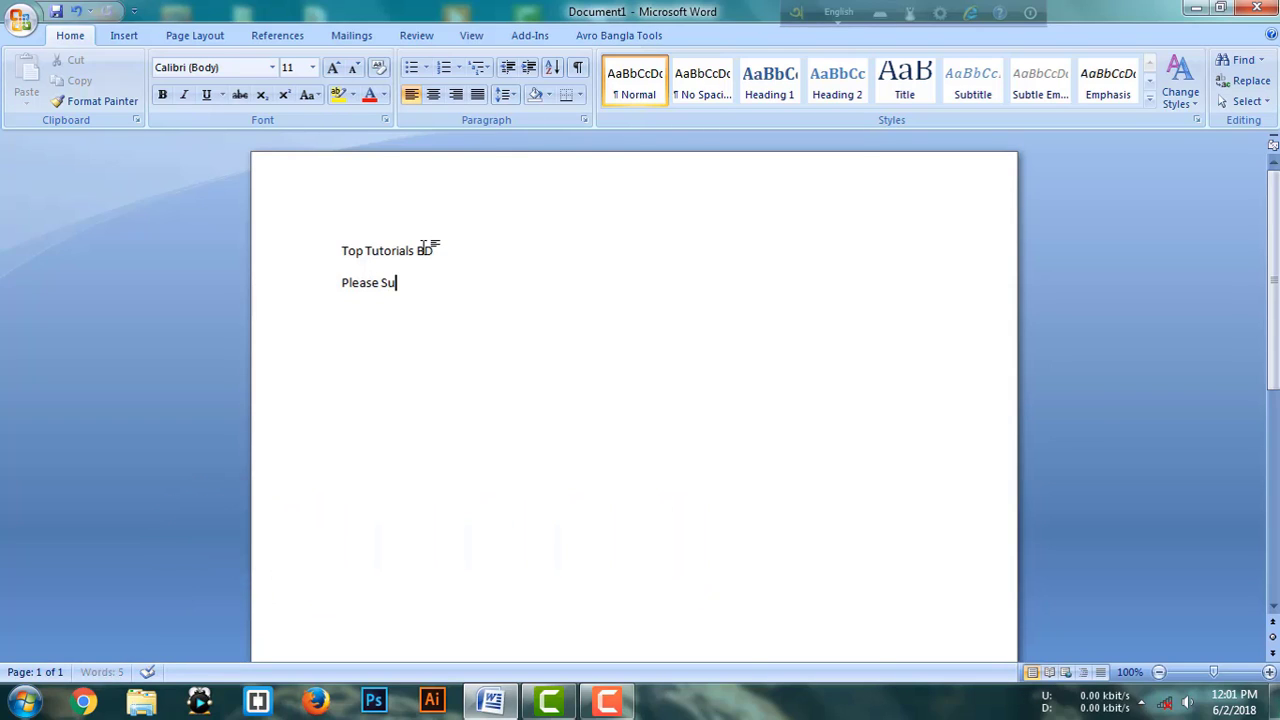
pyautogui.write('bscr')
pyautogui.write('ibe ')
pyautogui.write('My')
pyautogui.write(' C')
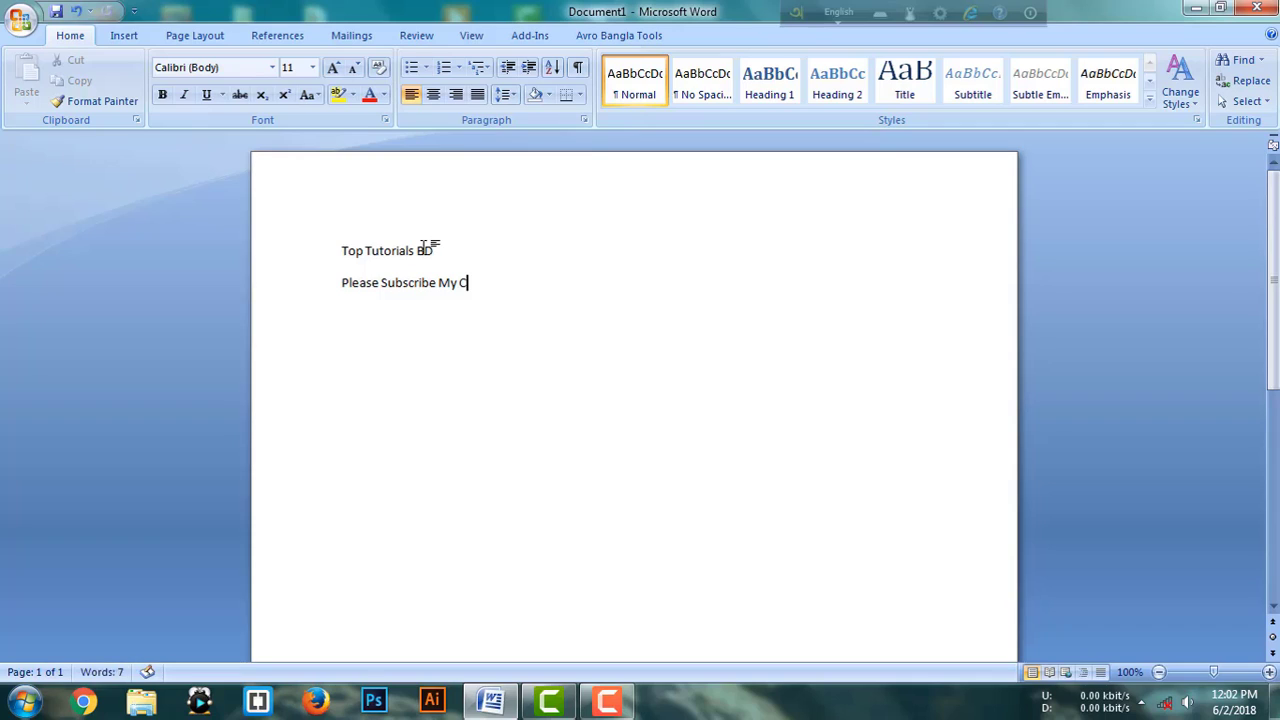
pyautogui.write('hanne')
pyautogui.write('l')
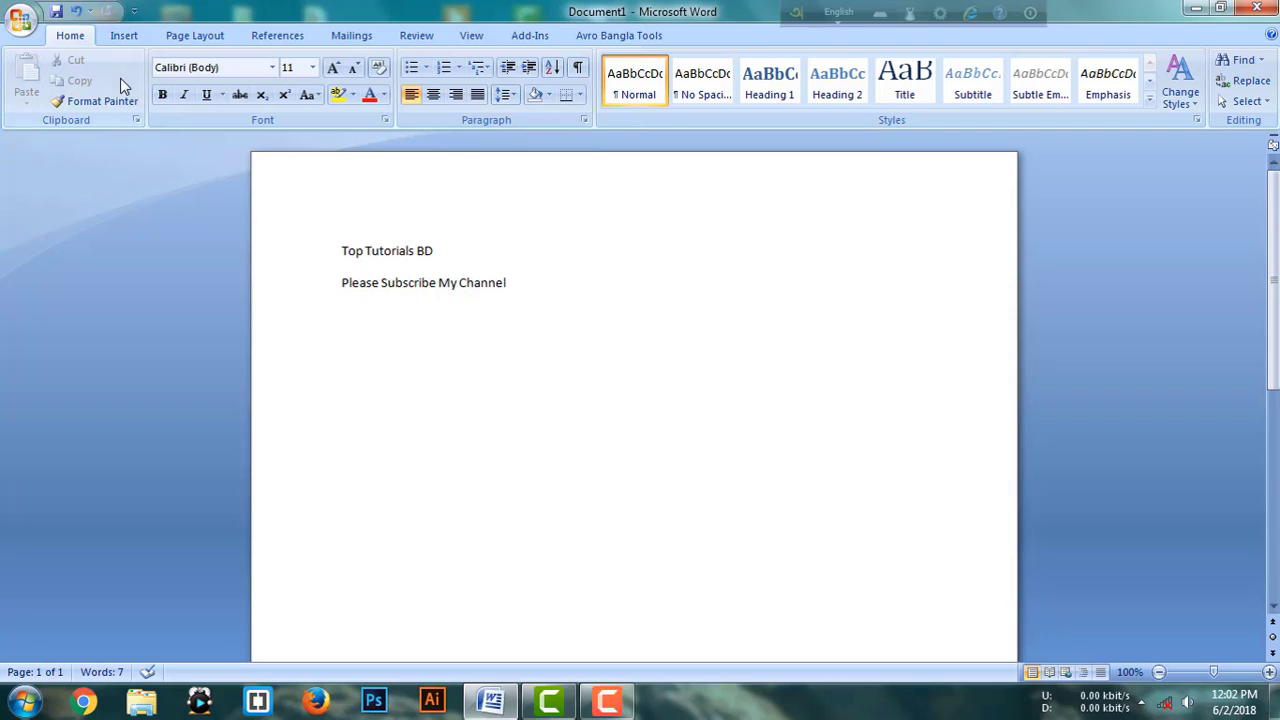
# Step: Select each of the two text lines in turn, then deselect them
pyautogui.tripleClick(428, 282)
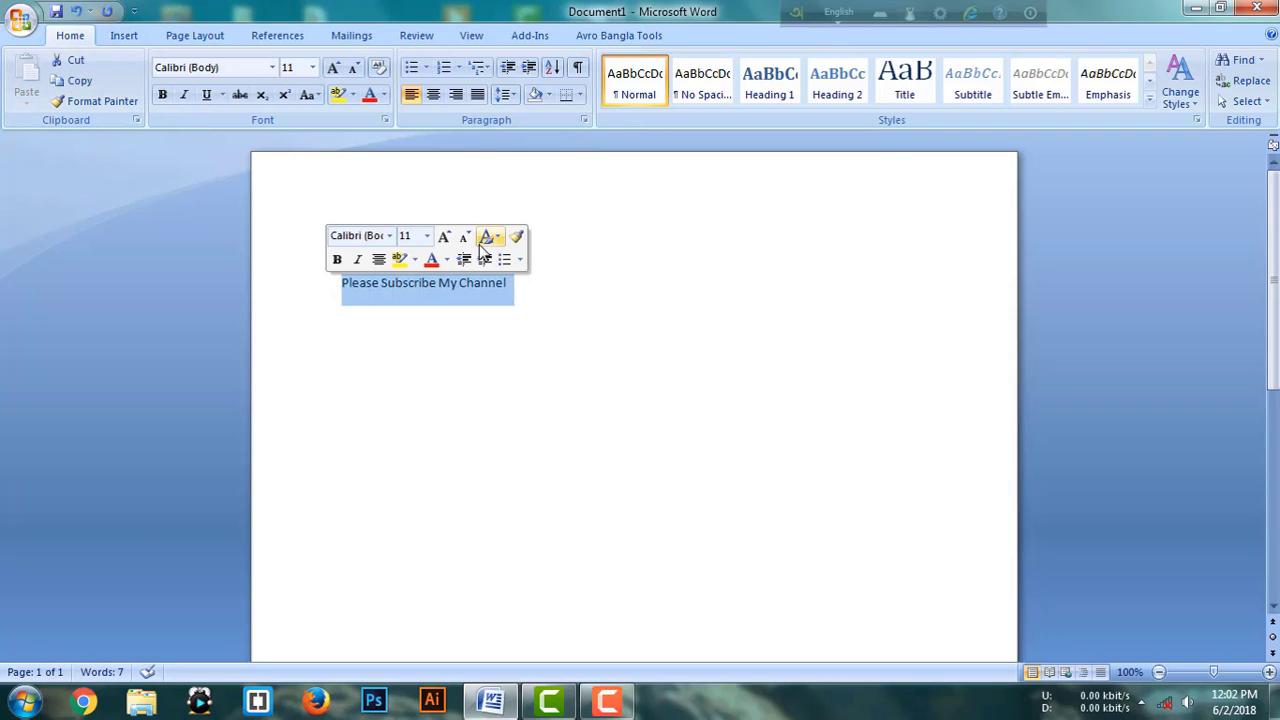
pyautogui.moveTo(591, 251); pyautogui.dragTo(341, 253)
pyautogui.click(470, 319)
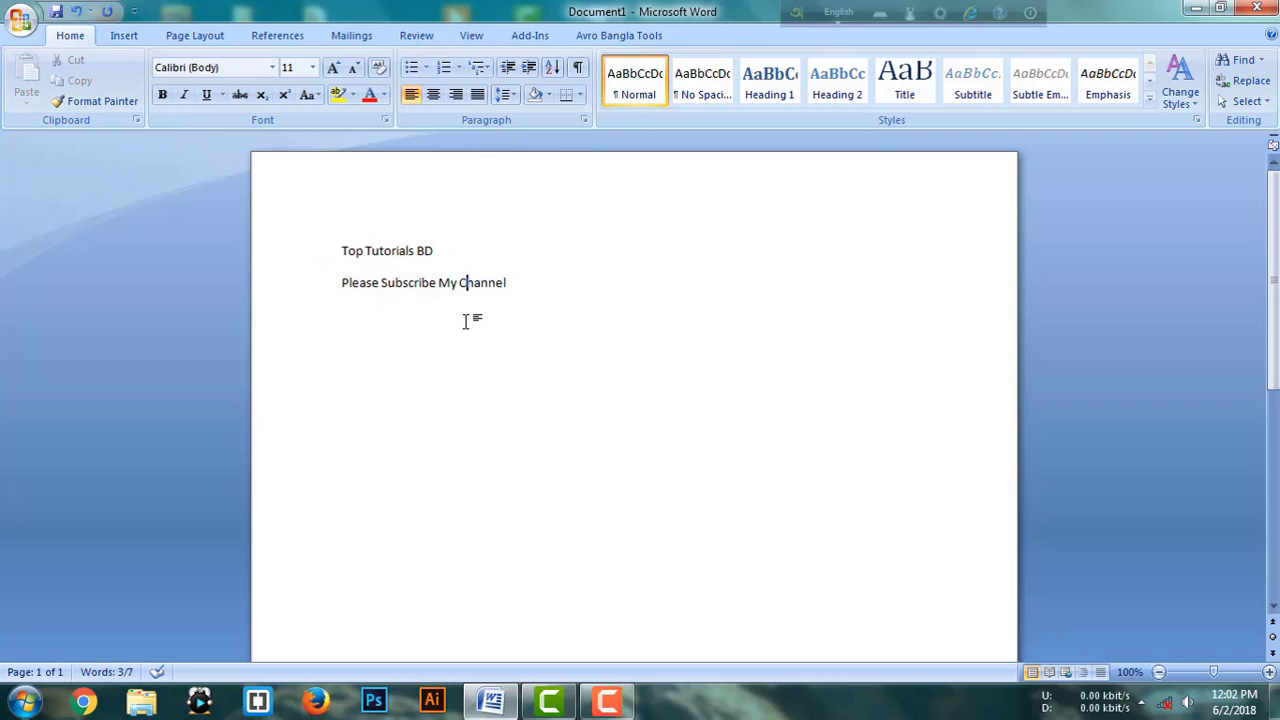
# Step: Publish the document as Top Tutorials BD PDF on the Desktop, opening it after publishing
pyautogui.click(23, 31)
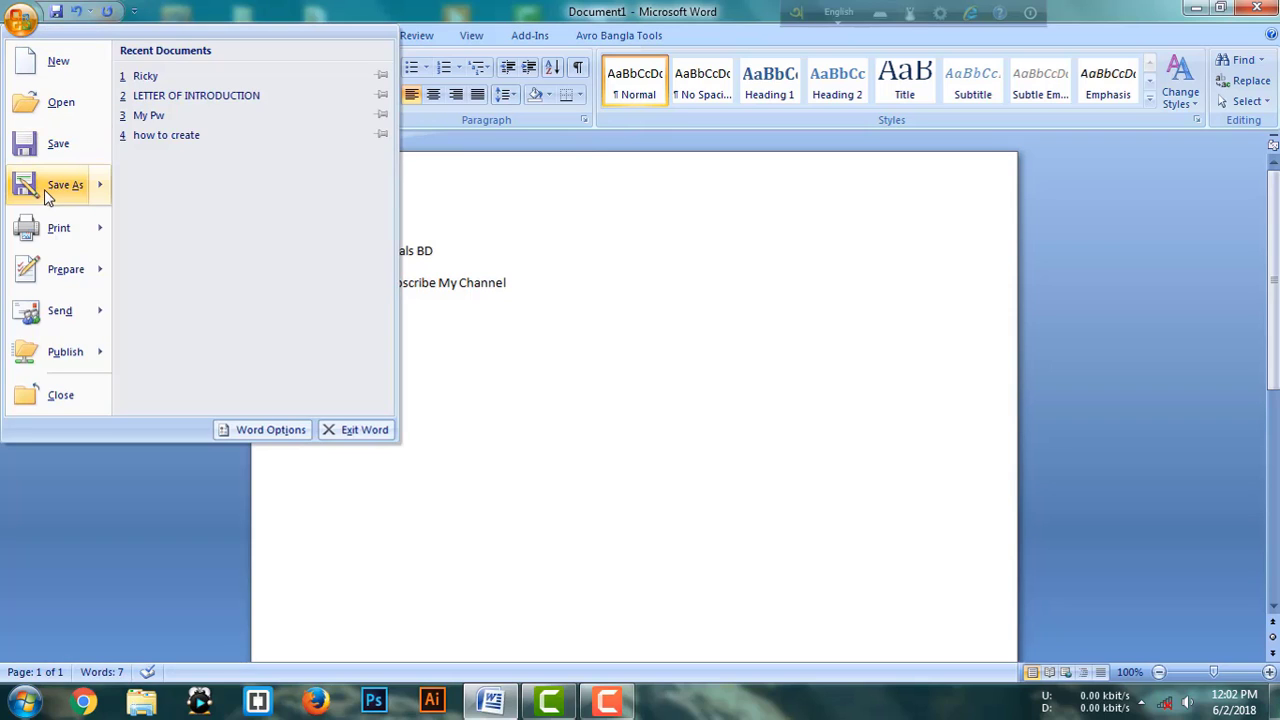
pyautogui.moveTo(45, 190)
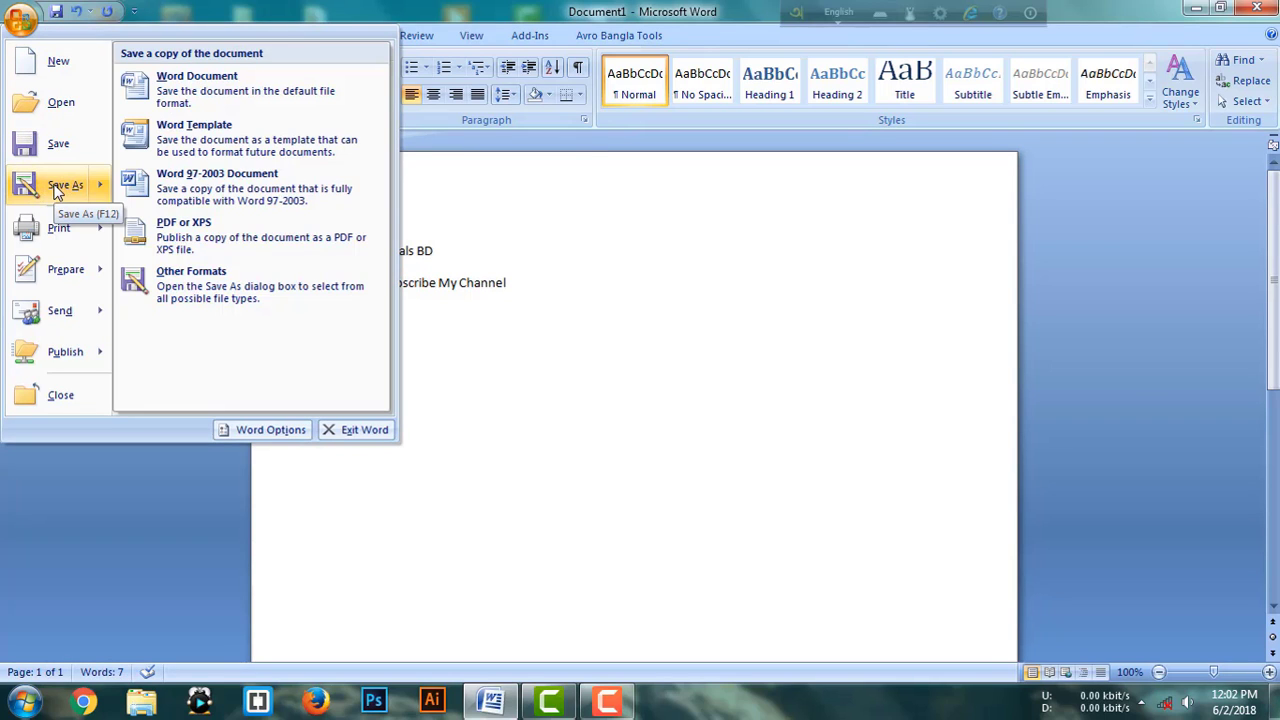
pyautogui.click(182, 242)
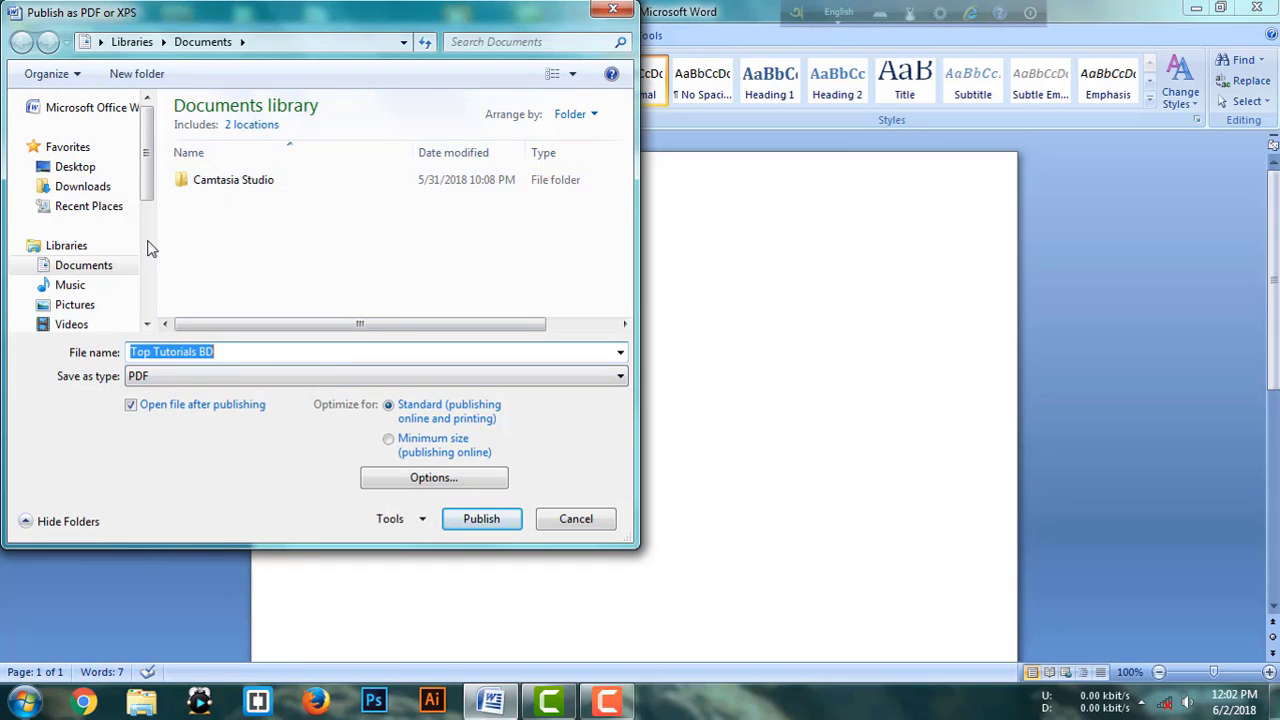
pyautogui.click(82, 170)
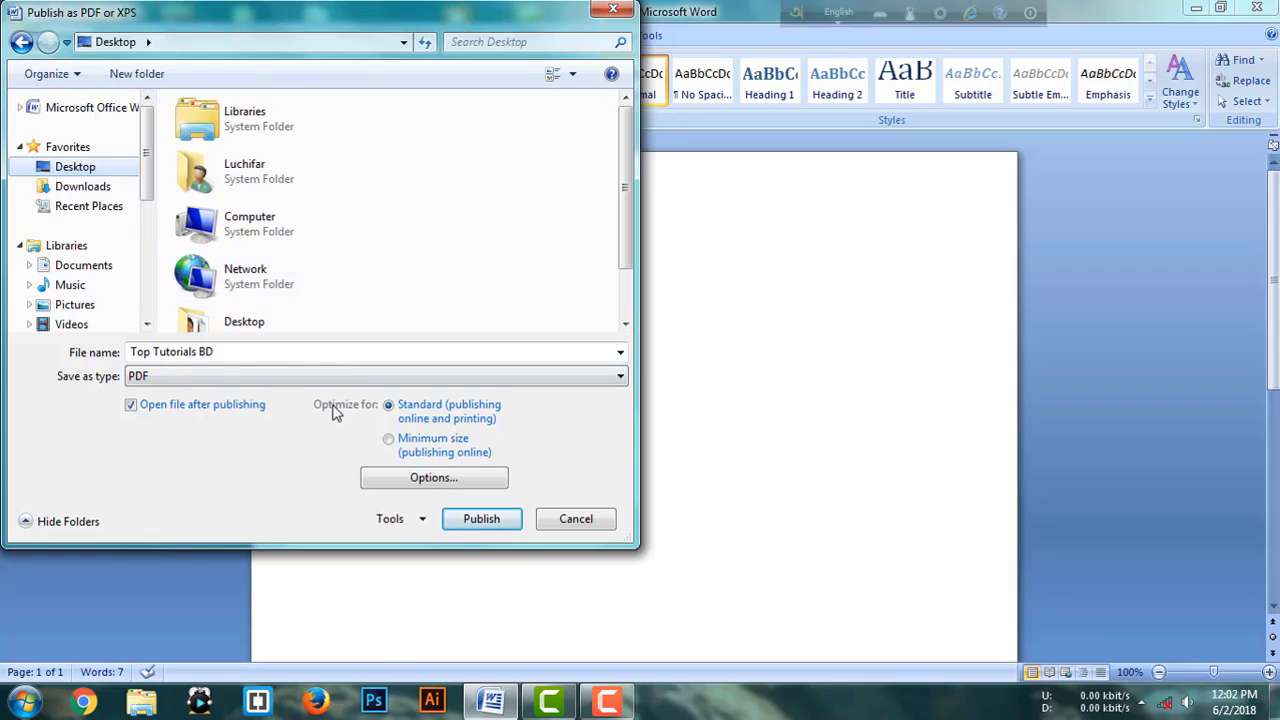
pyautogui.click(479, 523)
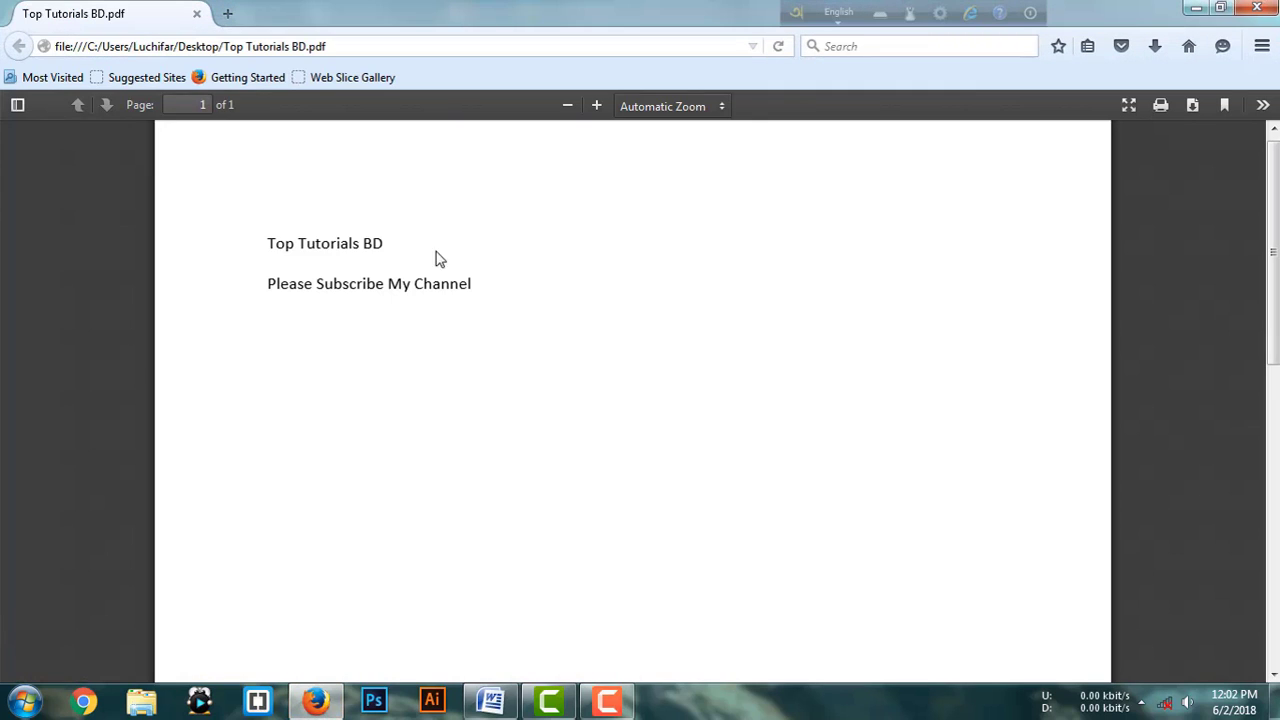
# Step: Scroll through the Top Tutorials BD PDF, inspect its file path in the address bar, then close Firefox
pyautogui.scroll(-2, 311, 263)
pyautogui.scroll(1, 305, 220)
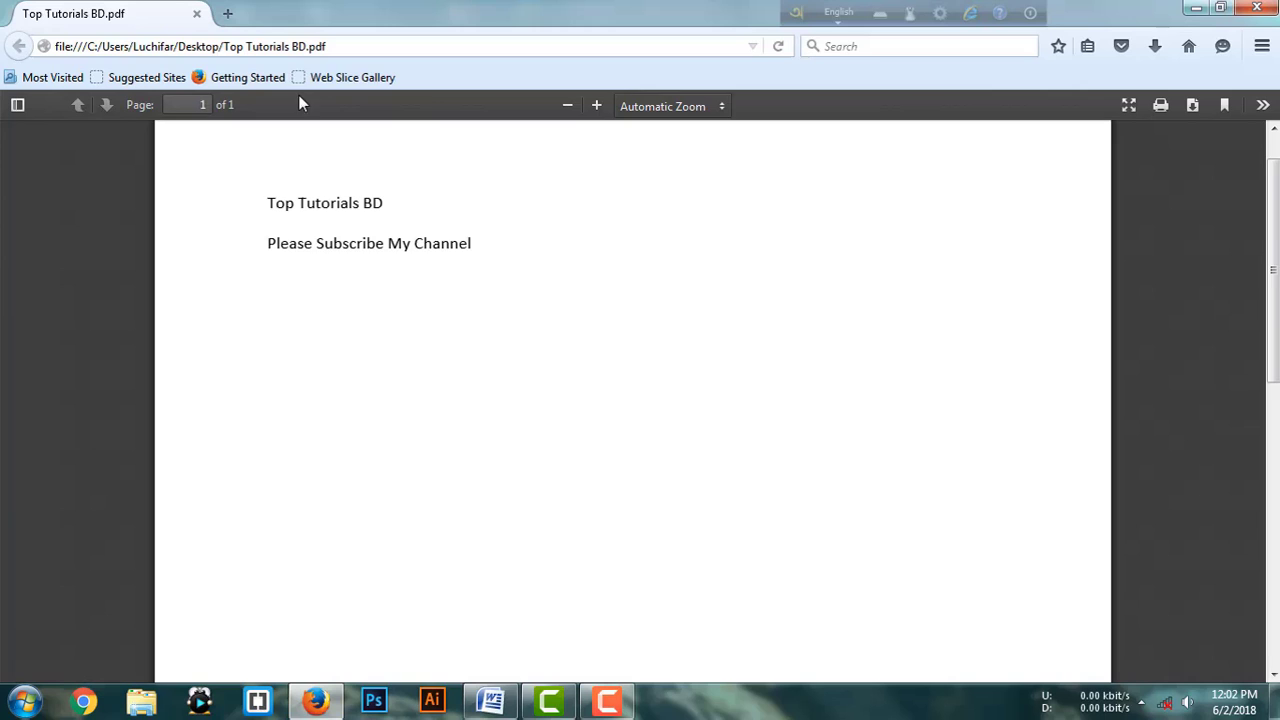
pyautogui.click(338, 47)
pyautogui.click(326, 47)
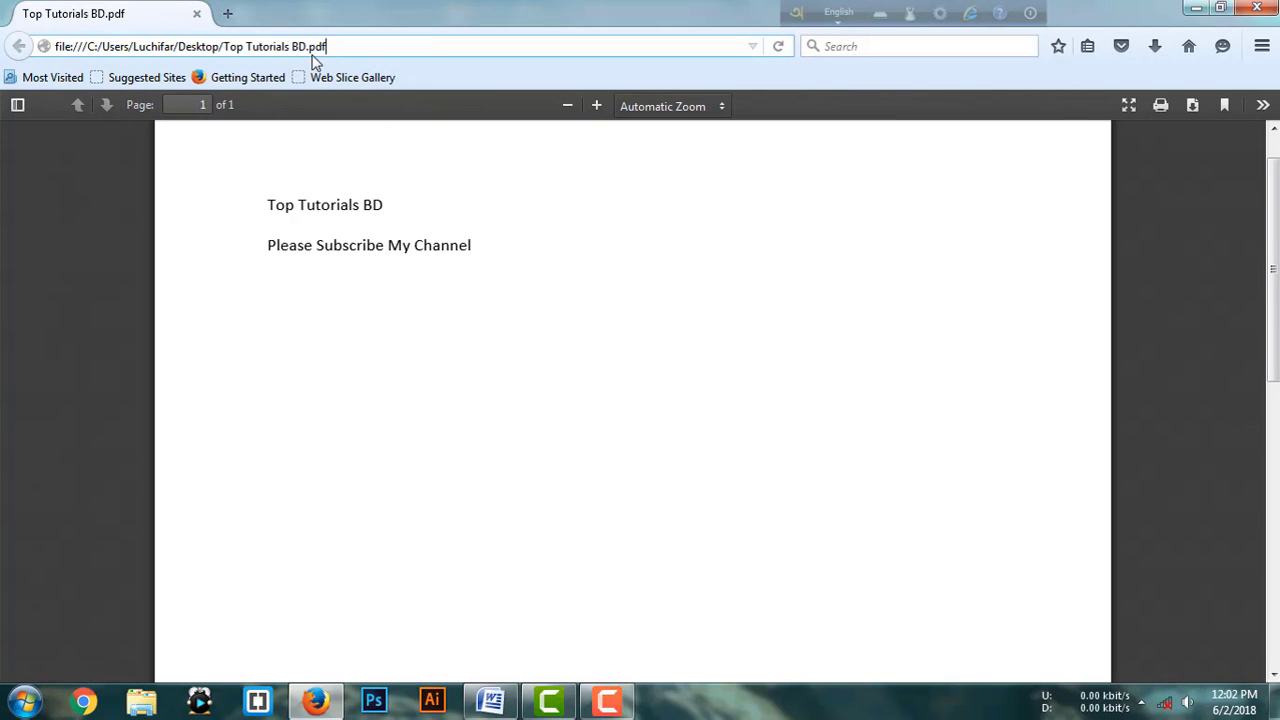
pyautogui.click(1255, 9)
# Step: Minimize Word, refresh the desktop, and move the Top Tutorials BD file into open space
pyautogui.click(1194, 12)
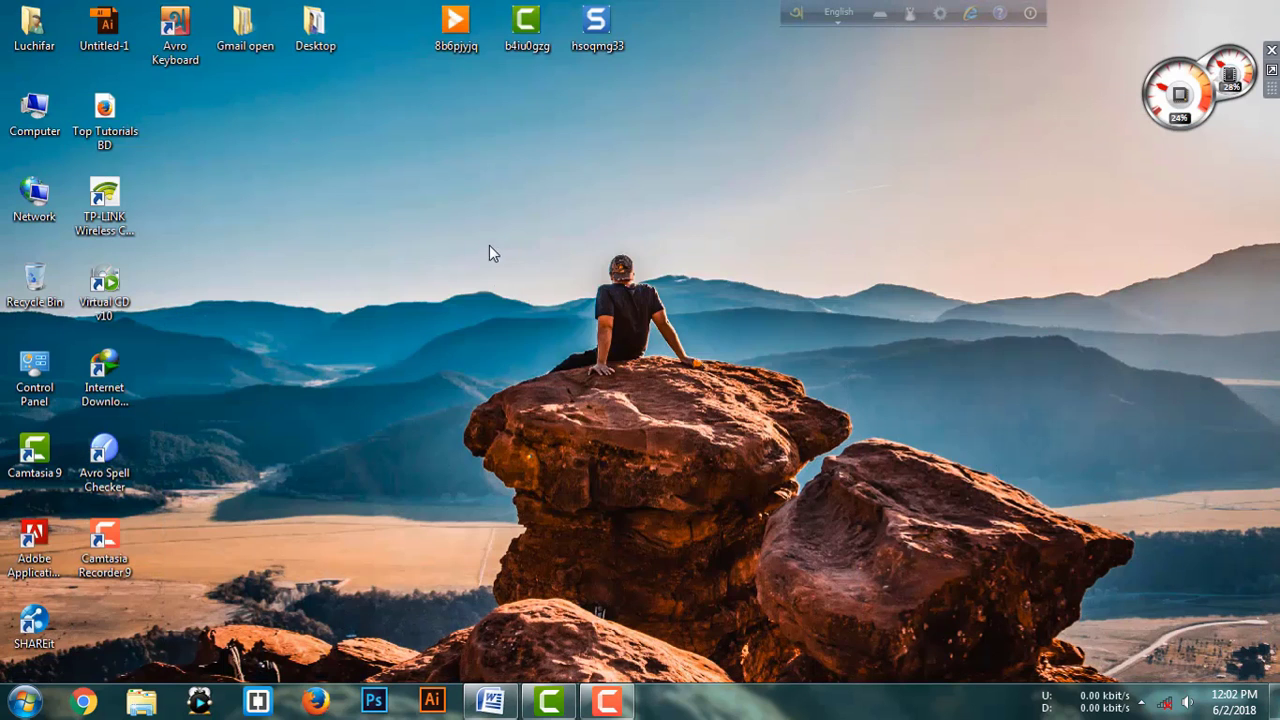
pyautogui.rightClick(482, 210)
pyautogui.click(505, 262)
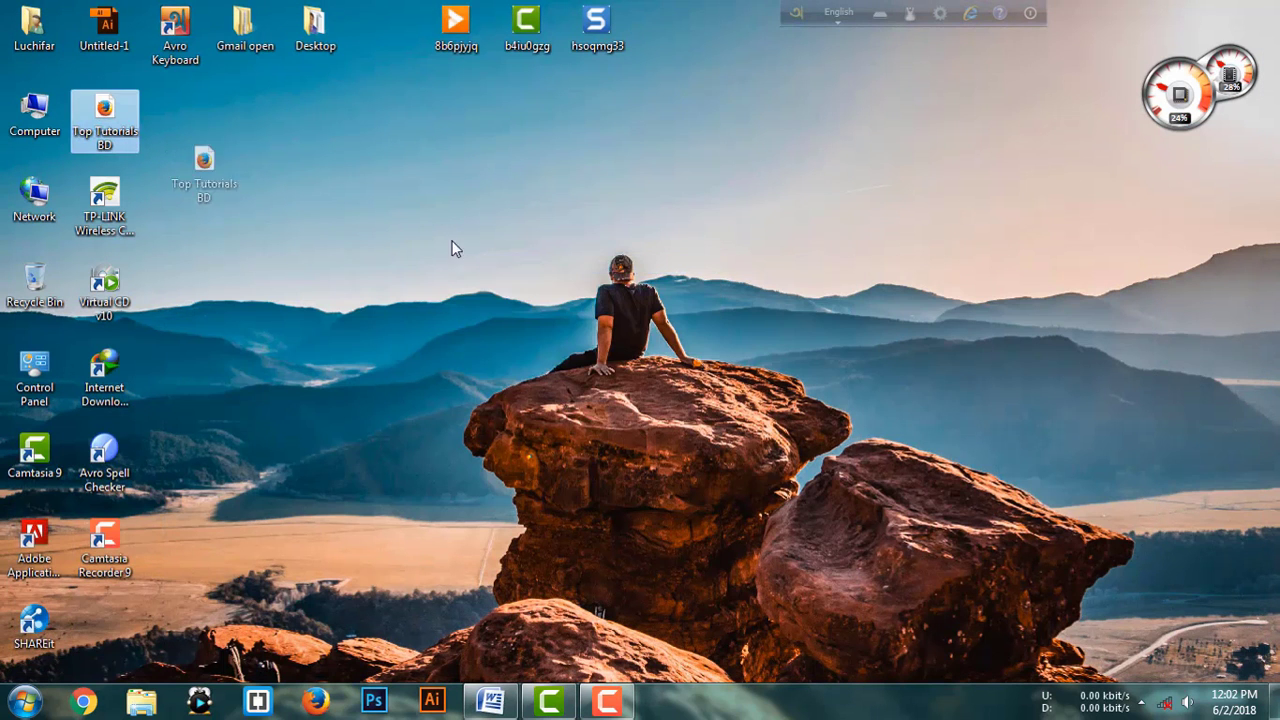
pyautogui.moveTo(139, 142); pyautogui.dragTo(734, 247)
# Step: Review the Top Tutorials BD PDF's Open with program in Properties without changes, then refresh the desktop
pyautogui.rightClick(737, 229)
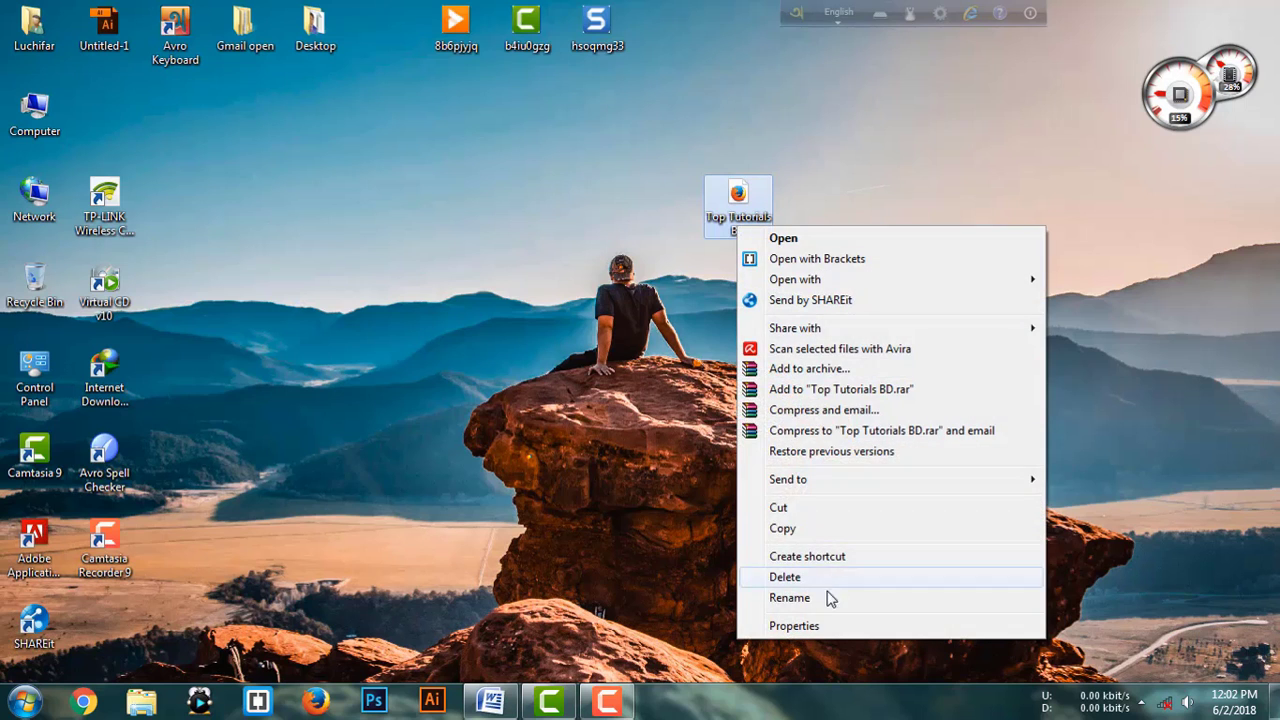
pyautogui.click(817, 625)
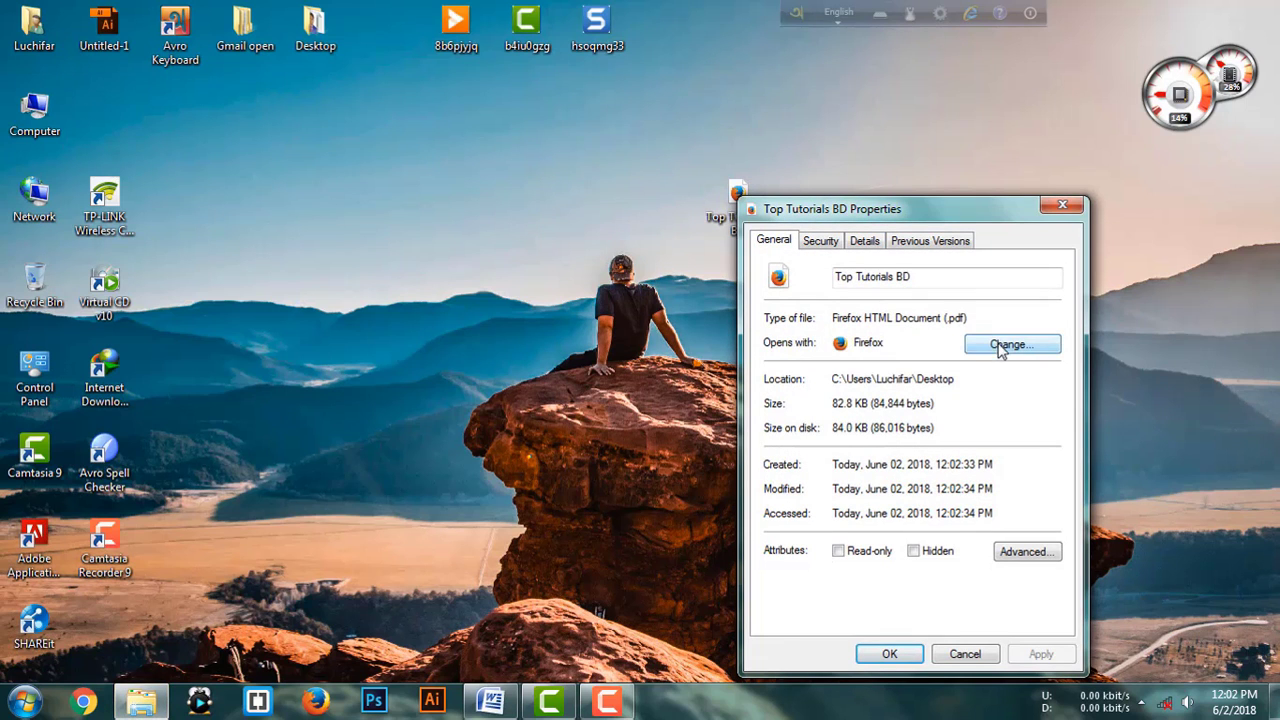
pyautogui.click(1000, 346)
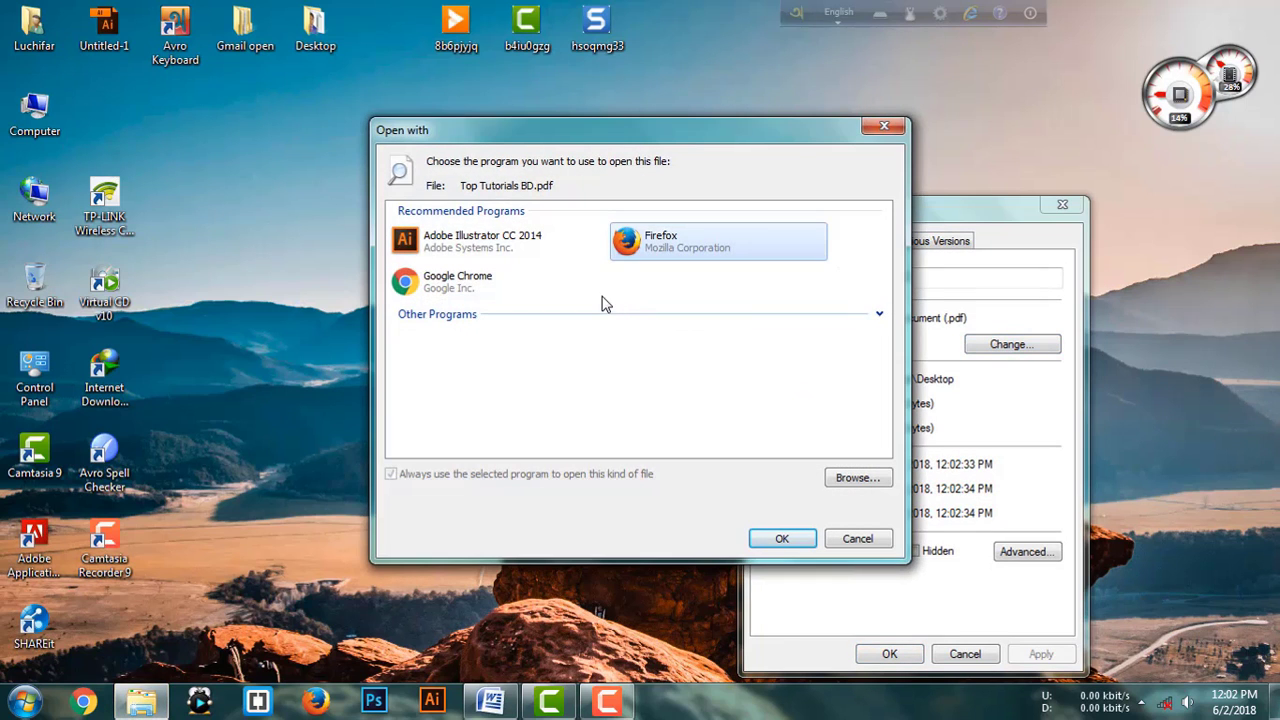
pyautogui.click(856, 540)
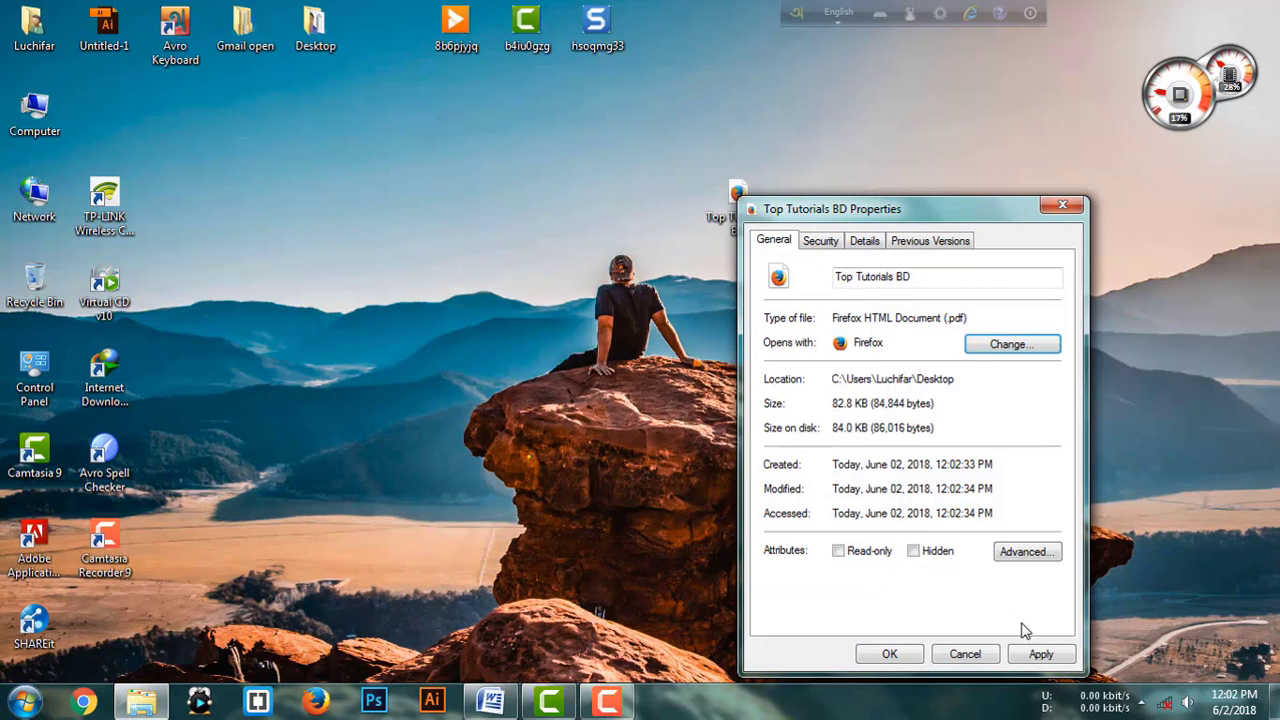
pyautogui.click(889, 652)
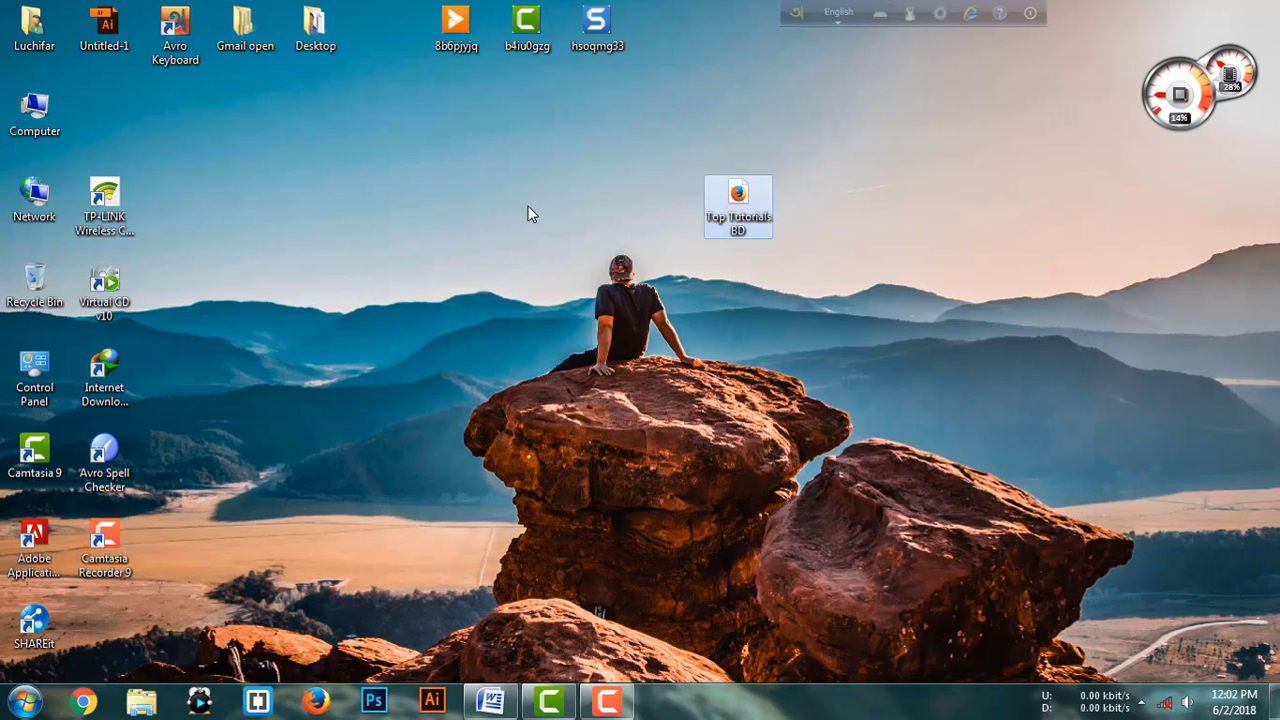
pyautogui.rightClick(528, 207)
pyautogui.click(561, 261)
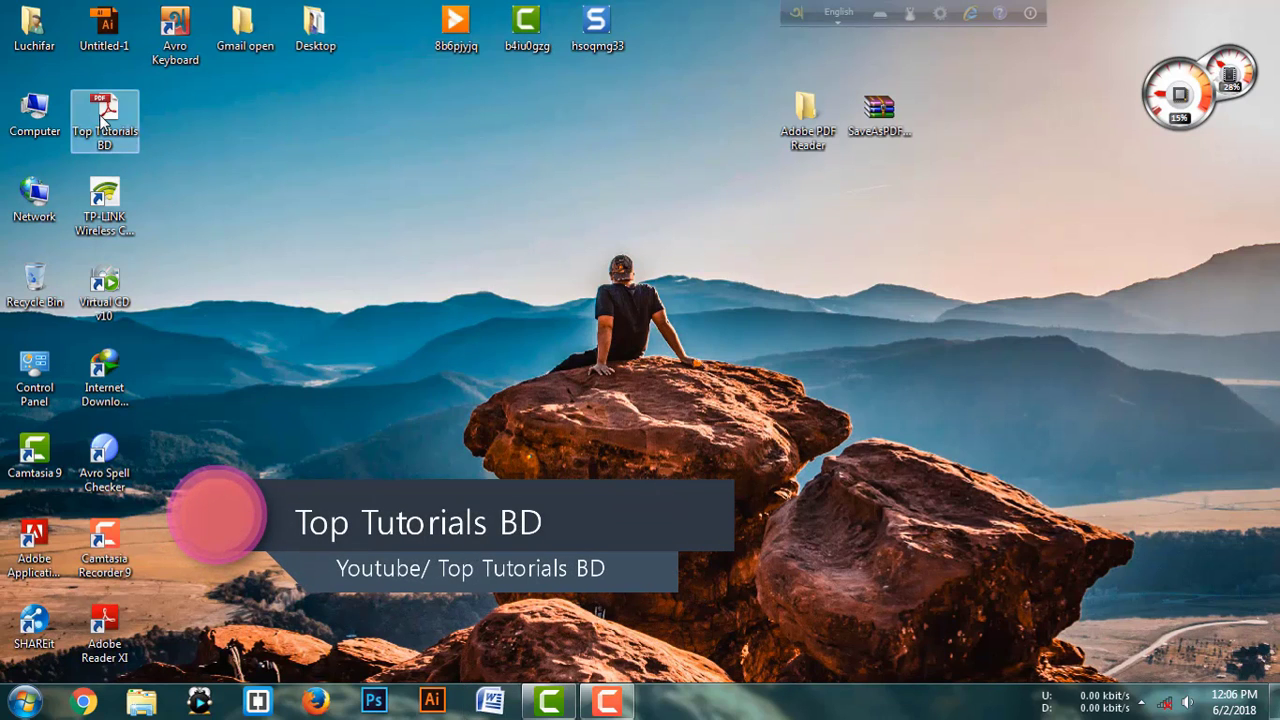
# Step: Open Top Tutorials BD.pdf in Adobe Reader, accept the licence agreement, and centre the window
pyautogui.doubleClick(100, 118)
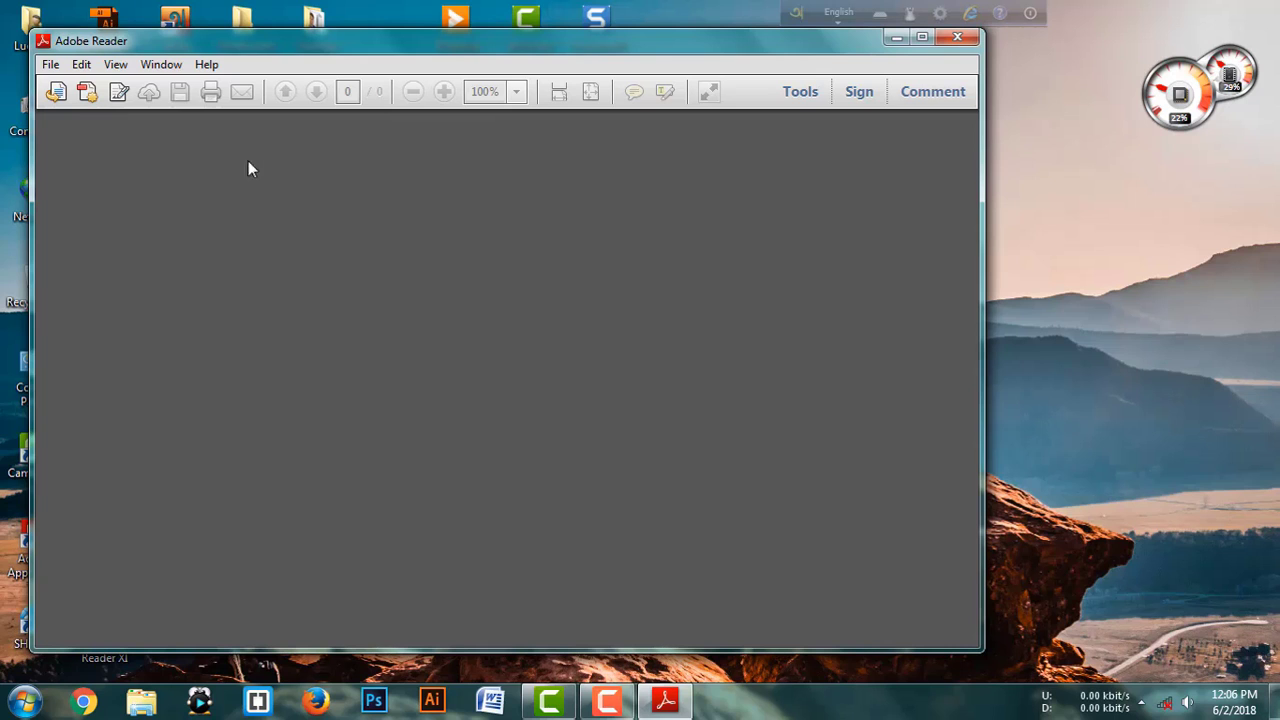
pyautogui.rightClick(393, 3)
pyautogui.click(426, 55)
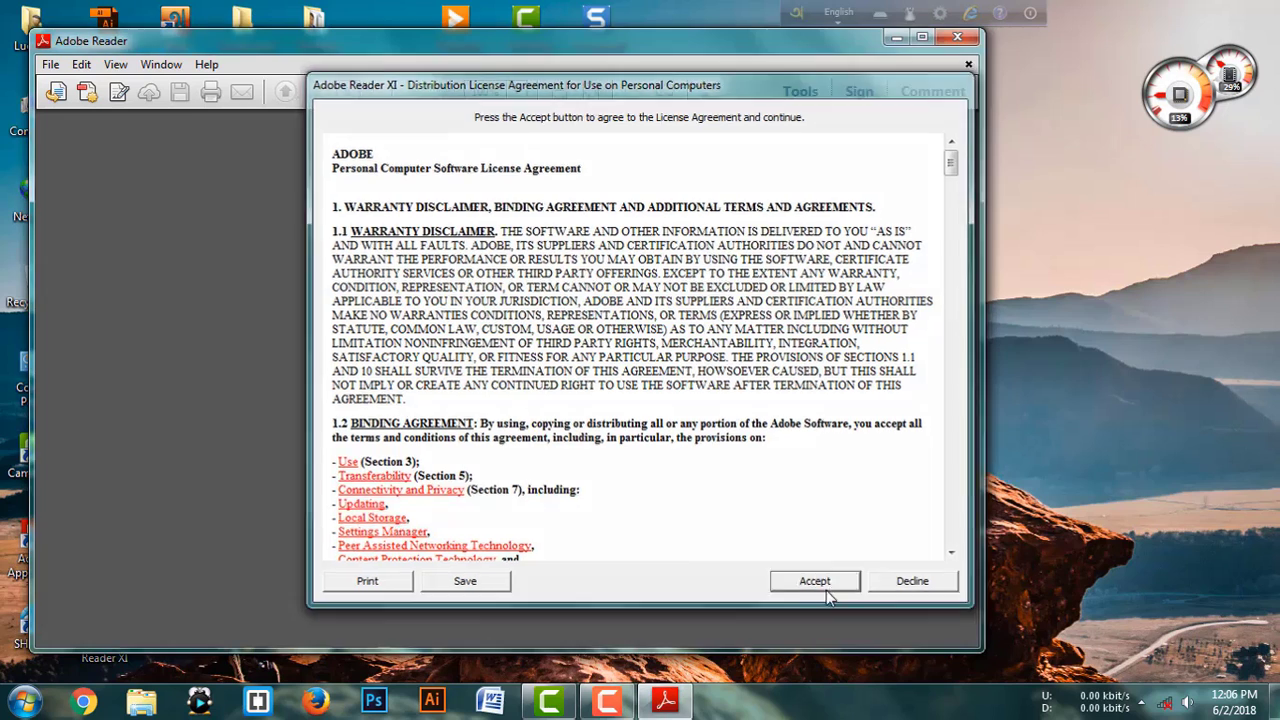
pyautogui.click(826, 590)
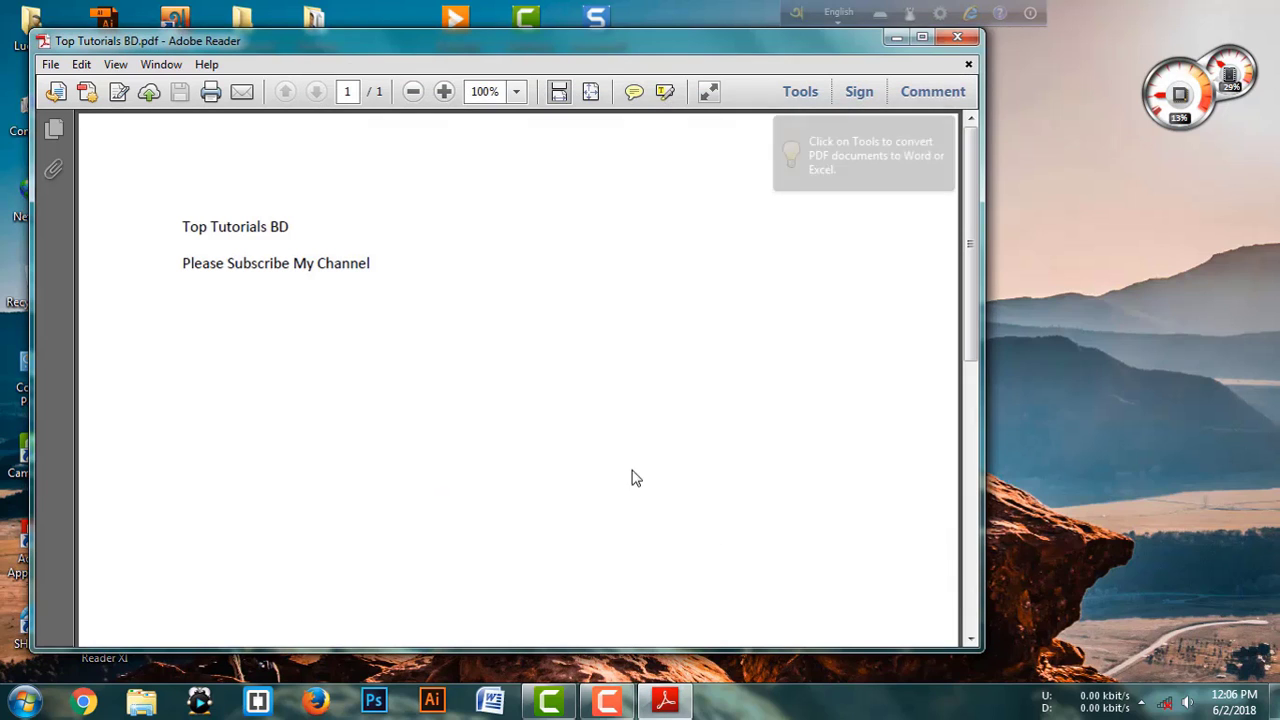
pyautogui.moveTo(510, 24)
pyautogui.mouseDown()
pyautogui.moveTo(657, 64)
pyautogui.moveTo(740, 58)
pyautogui.mouseUp()
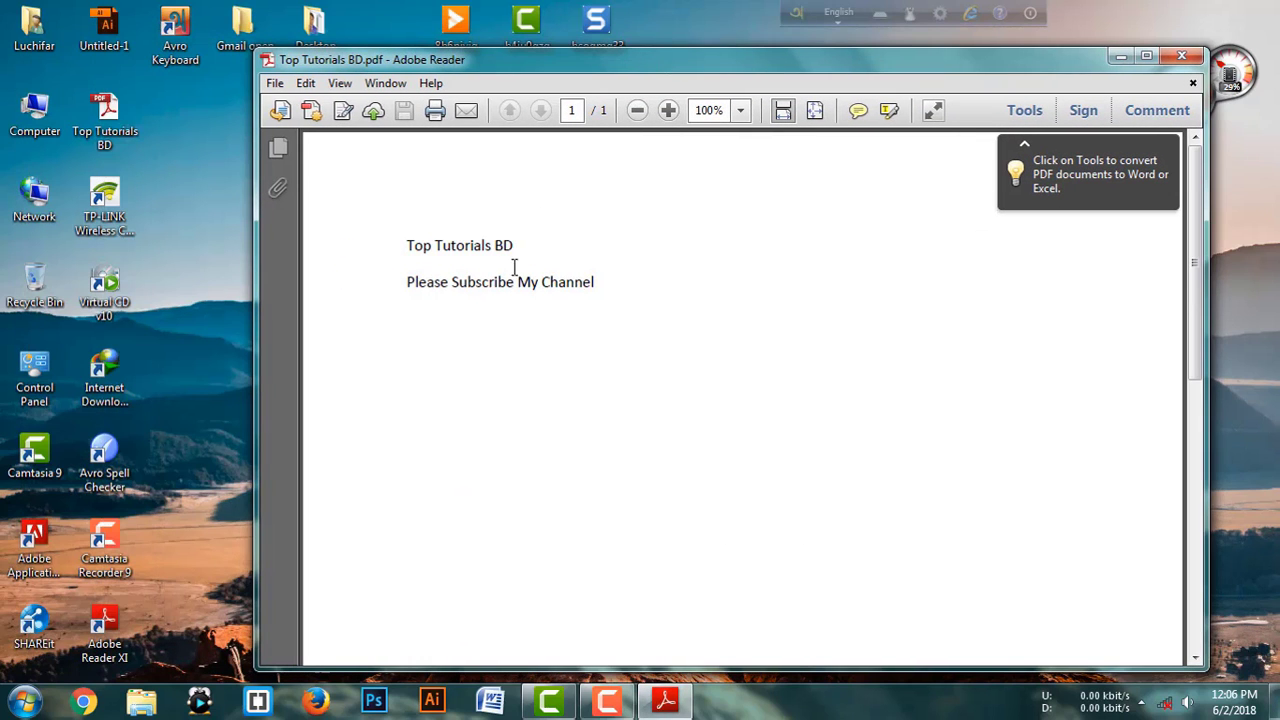
# Step: Select the 'Please Subscribe My Channel' and 'Top Tutorials BD' lines, then close Adobe Reader
pyautogui.moveTo(598, 285); pyautogui.dragTo(361, 290)
pyautogui.click(549, 394)
pyautogui.moveTo(522, 250); pyautogui.dragTo(363, 251)
pyautogui.click(489, 416)
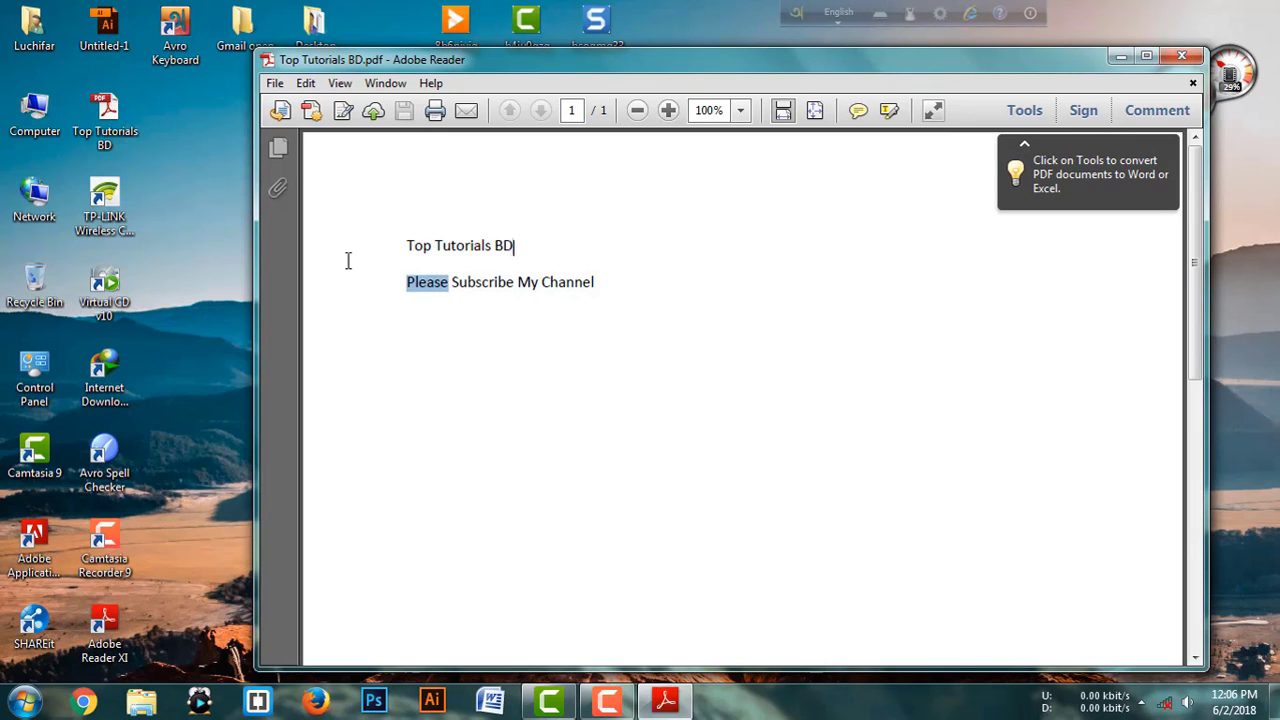
pyautogui.click(1200, 57)
pyautogui.rightClick(609, 187)
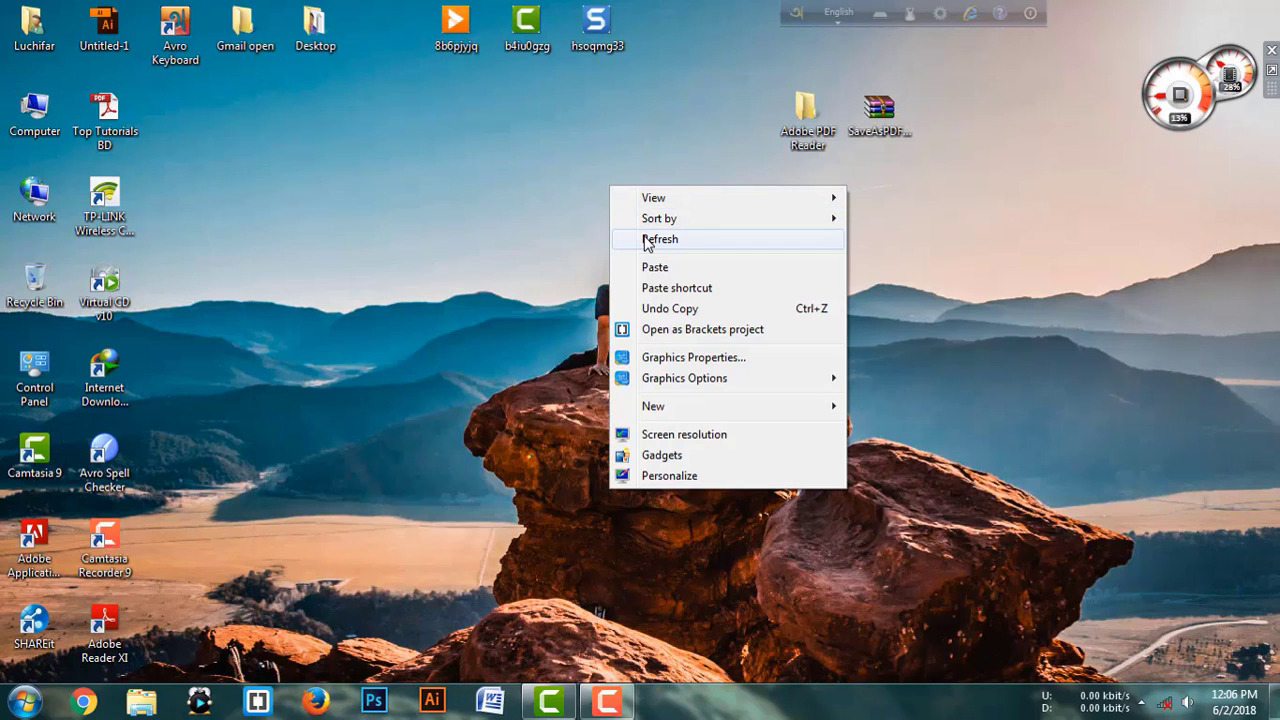
pyautogui.click(658, 248)
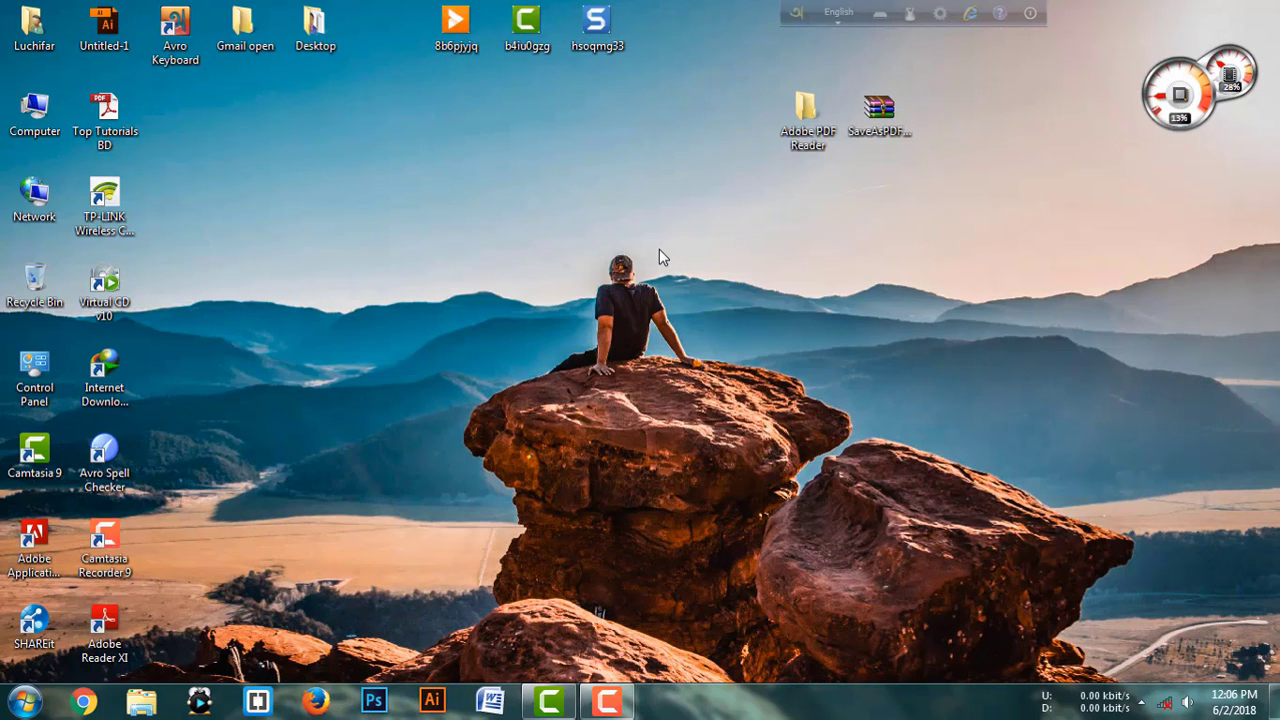